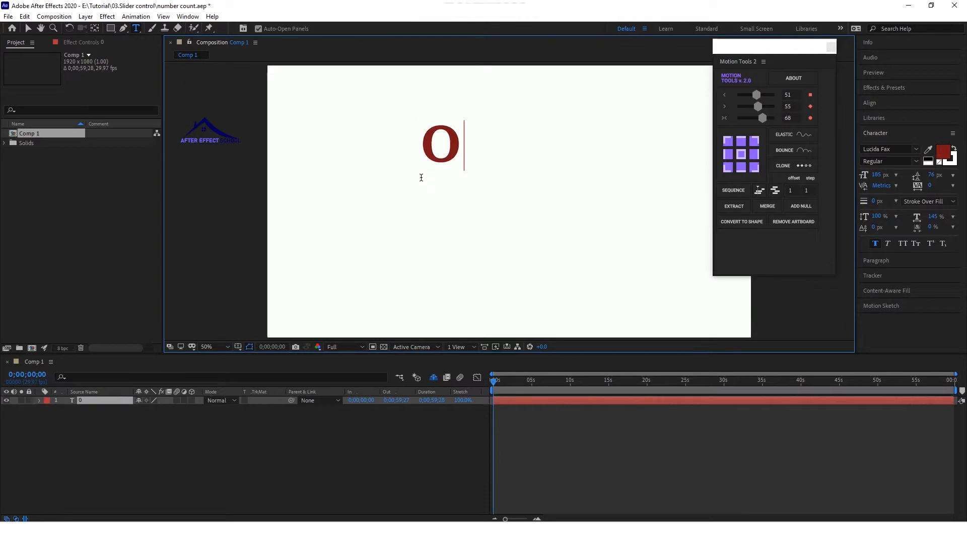
- Finish the "0" text and move its layer's anchor point to the centre of the digit
click(177, 454)
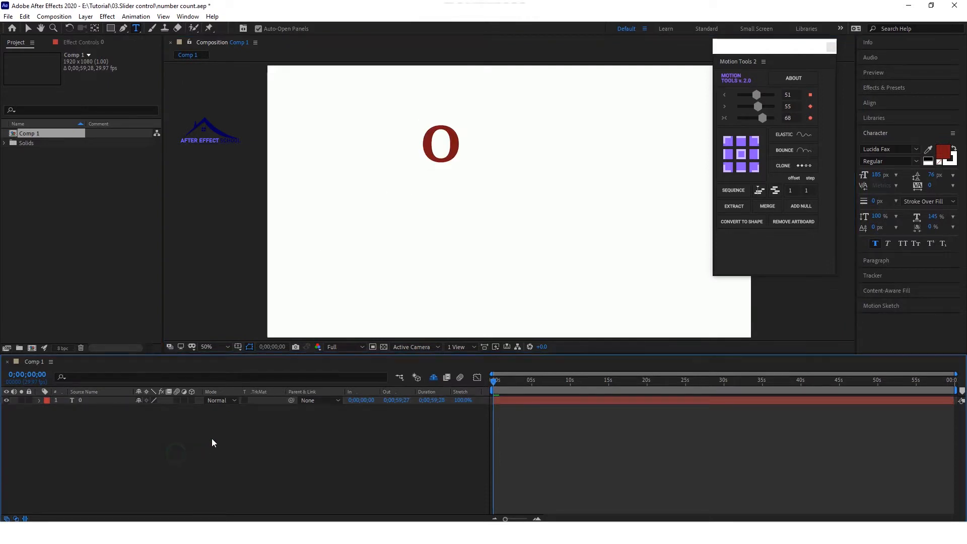
click(81, 401)
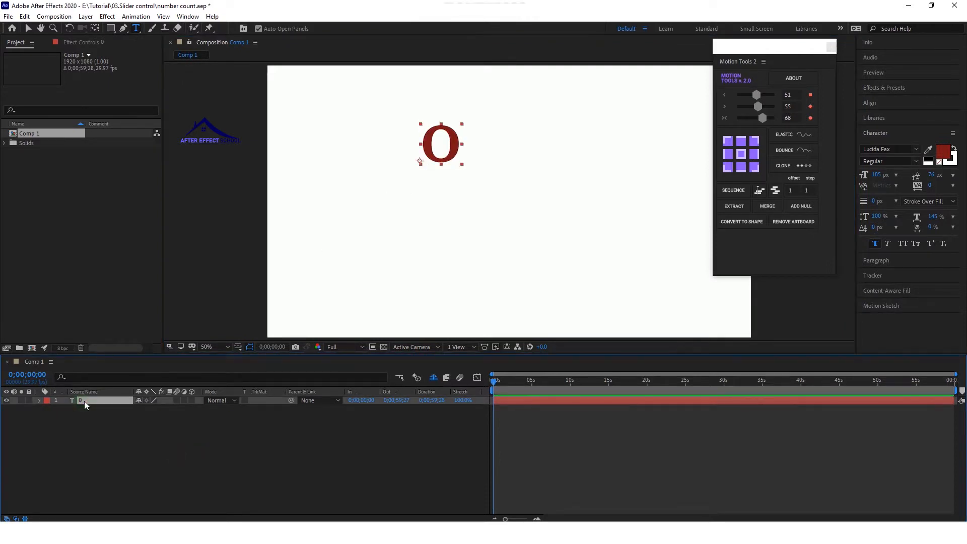
key(ctrl+alt+Home)
click(97, 410)
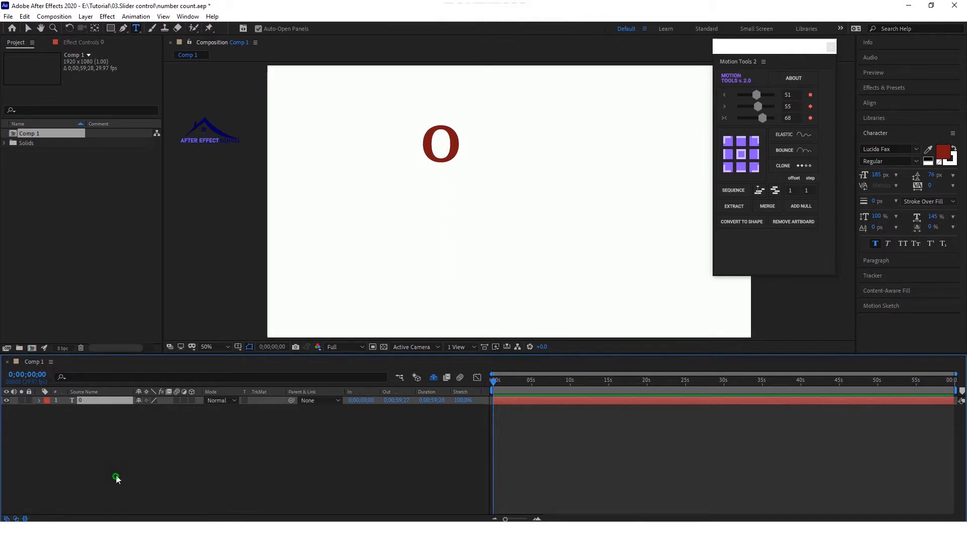
click(98, 405)
click(94, 28)
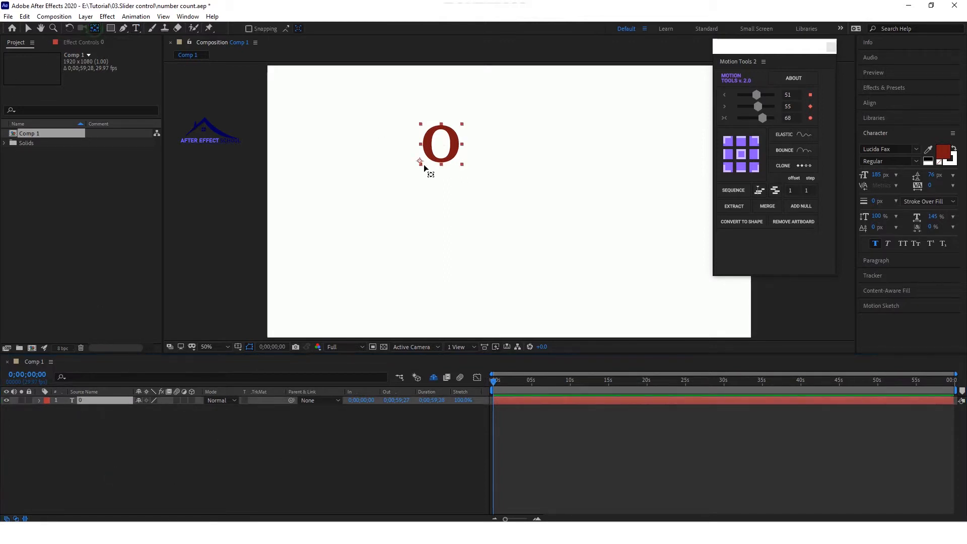
drag(429, 162, 443, 148)
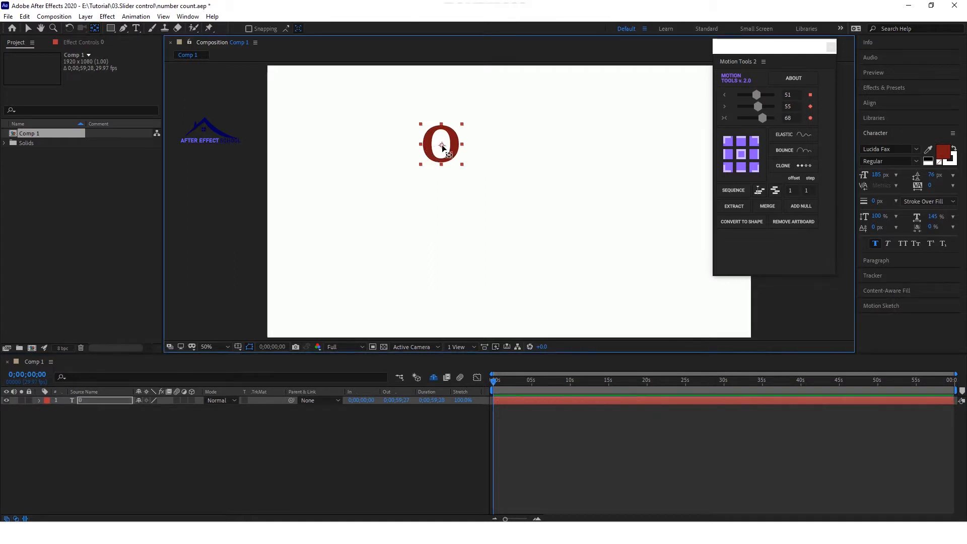
click(229, 483)
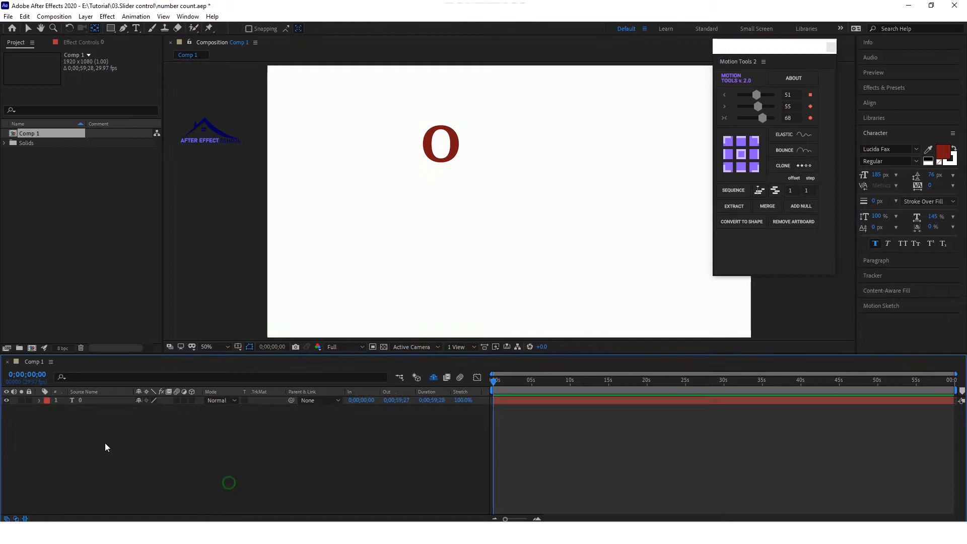
- Find the Slider Control effect by searching for "slider" and apply it to the "0" text layer
click(92, 400)
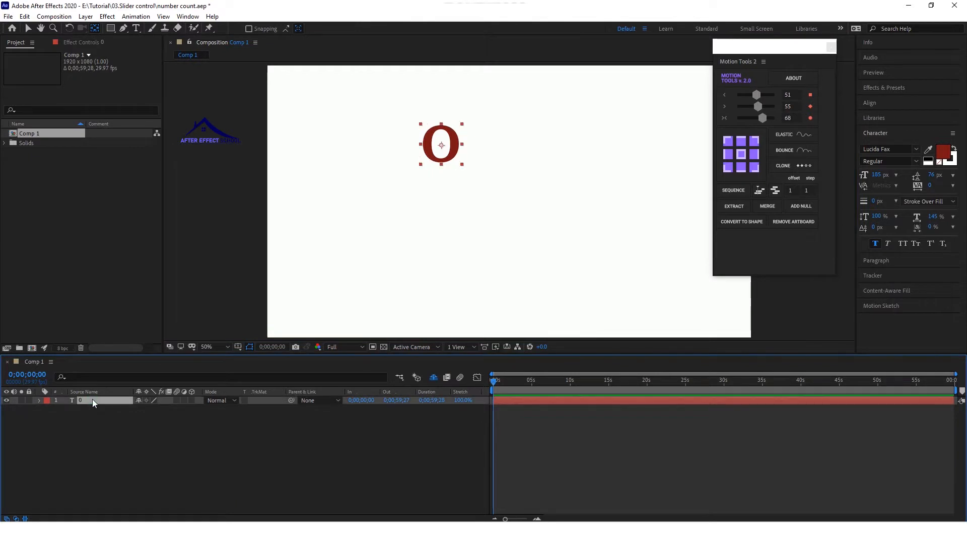
click(896, 89)
click(890, 102)
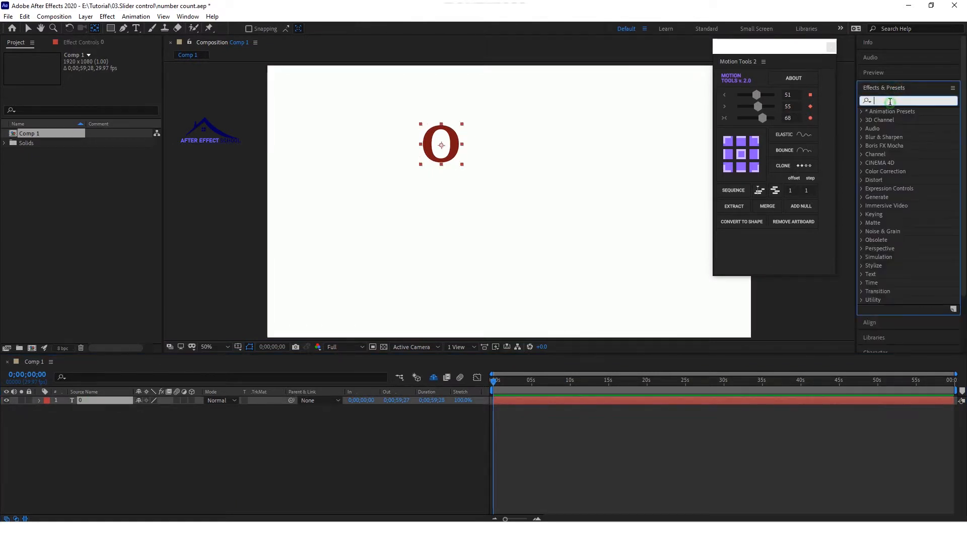
text(s)
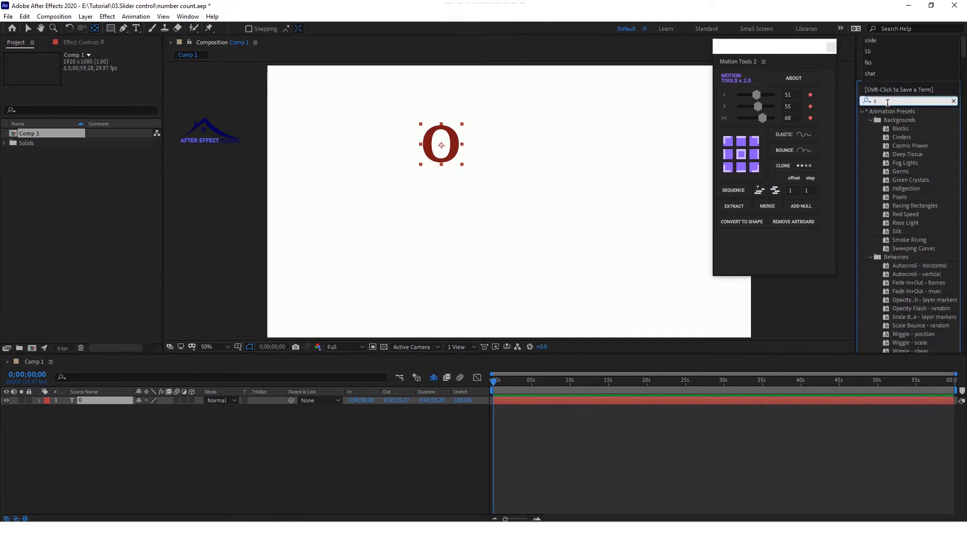
text(lide)
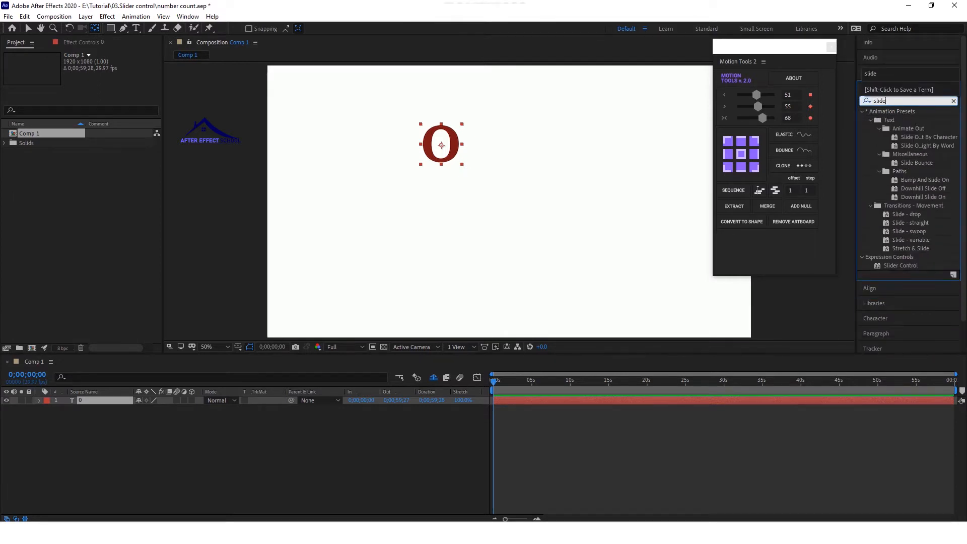
text(r)
click(896, 119)
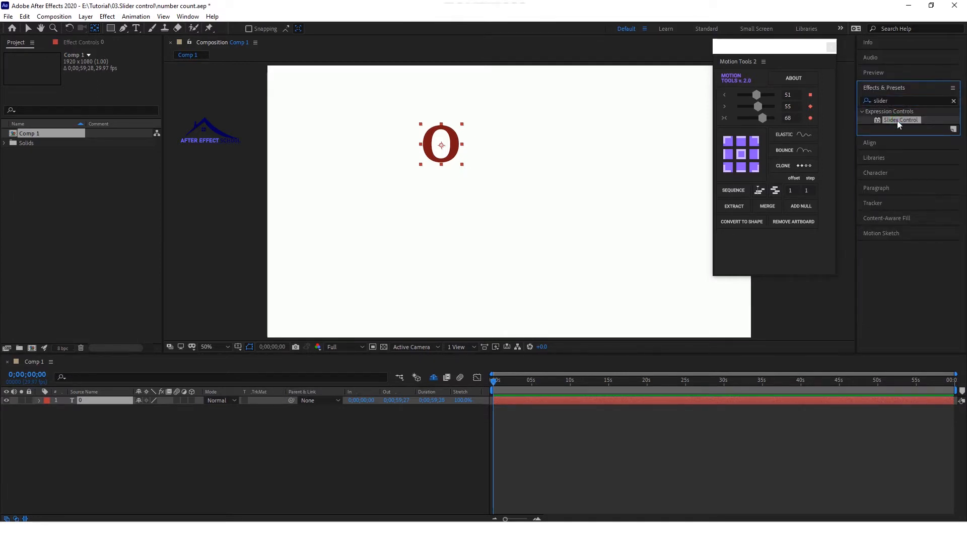
drag(896, 120, 117, 404)
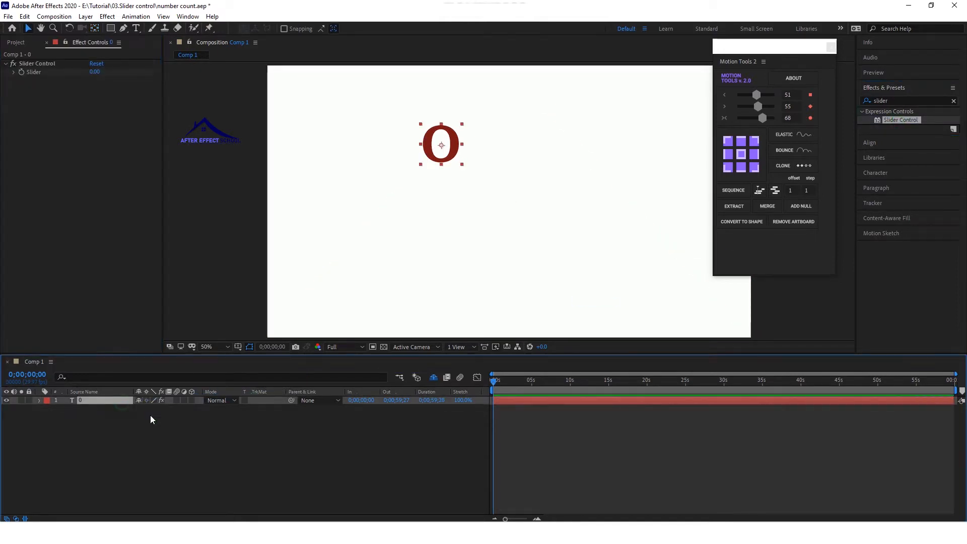
- Expand the text layer's Text and Slider Control properties and link Source Text to the Slider value with the pick whip
click(38, 402)
click(47, 410)
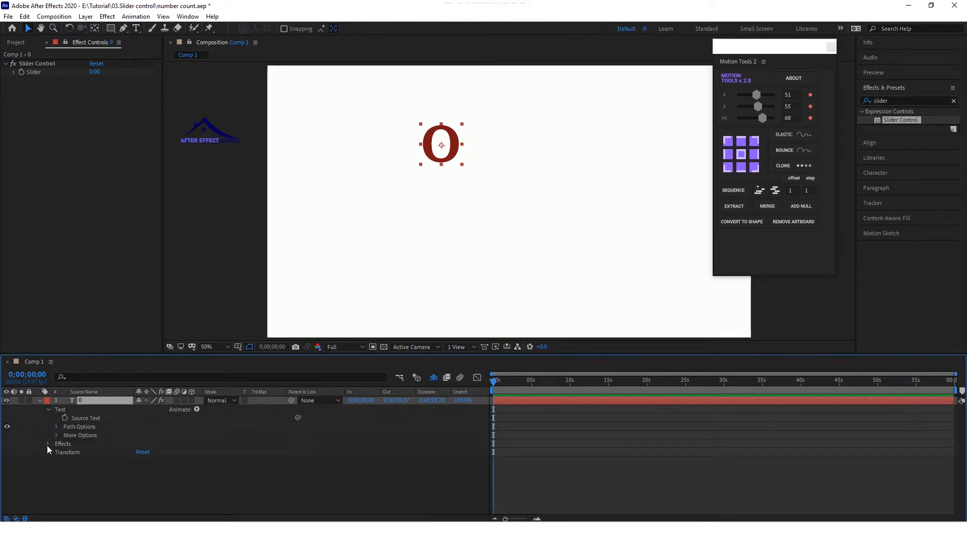
click(47, 444)
drag(298, 417, 77, 453)
click(56, 453)
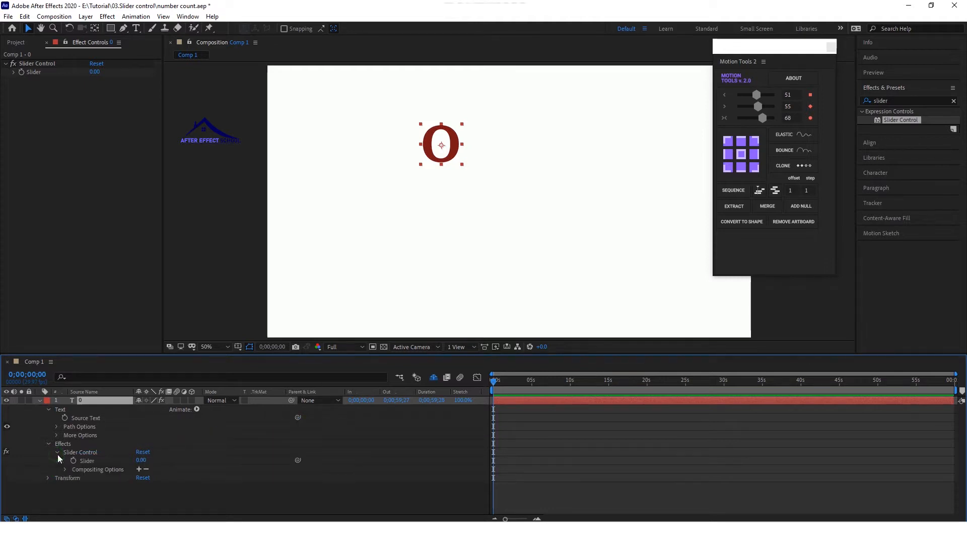
drag(299, 419, 92, 460)
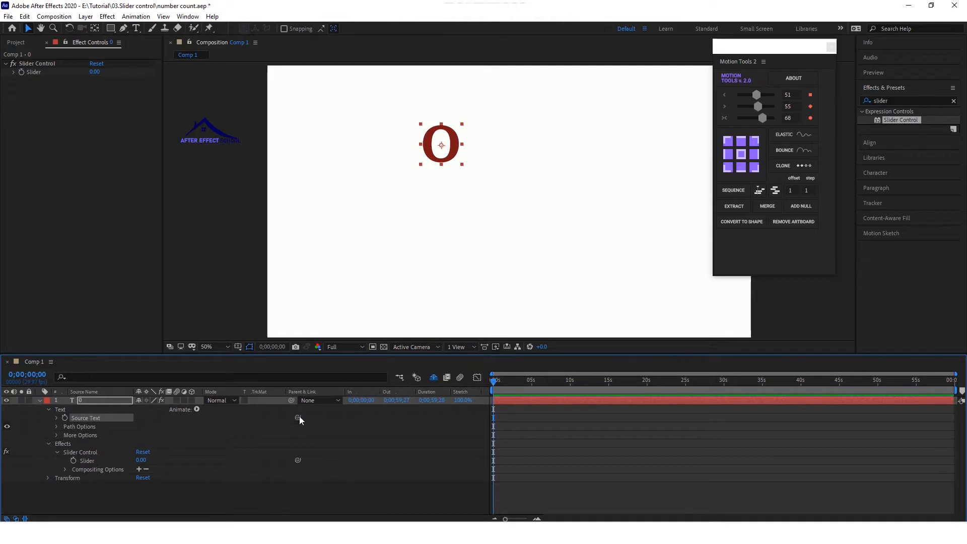
drag(298, 419, 134, 461)
- Keyframe the Slider at 0 at the composition start and at 60 at 0;00;09;29
click(75, 461)
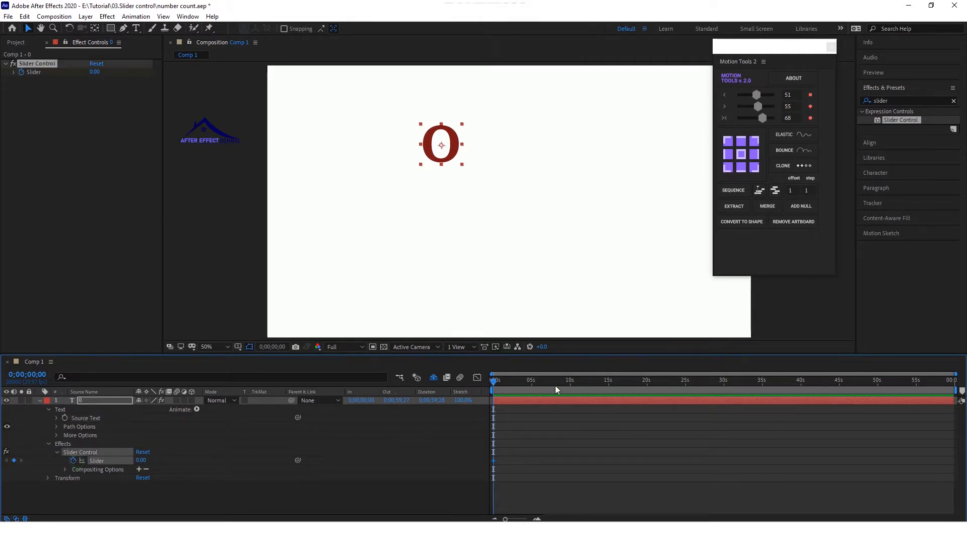
drag(497, 382, 570, 388)
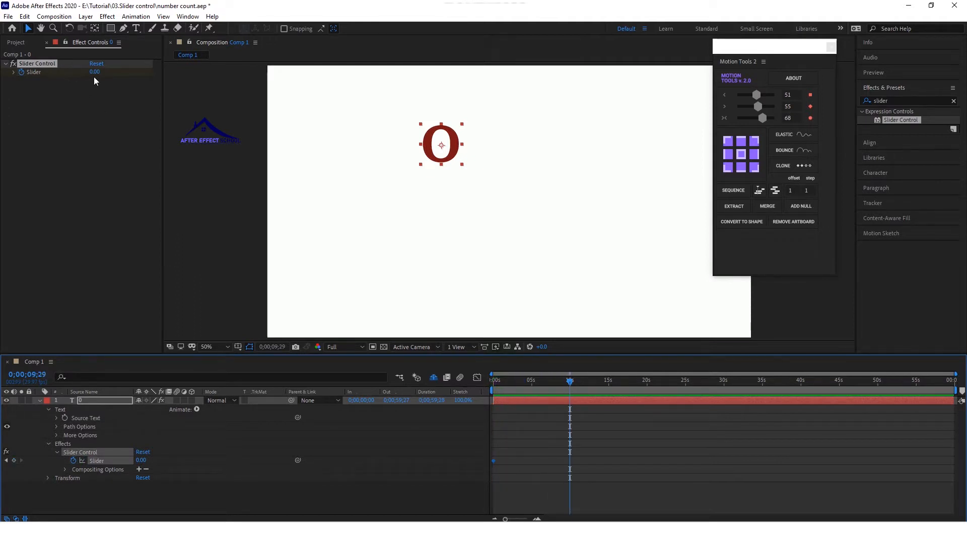
drag(94, 71, 127, 73)
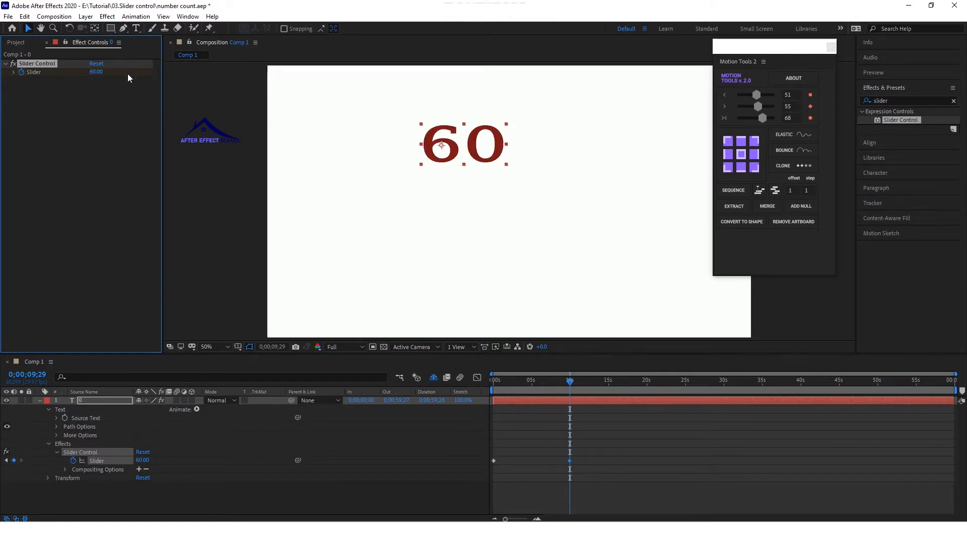
- Preview the number count from the start, moving the floating Motion Tools 2 panel clear of the composition, and scrub to 0;00;09;25
drag(572, 383, 479, 413)
key(space)
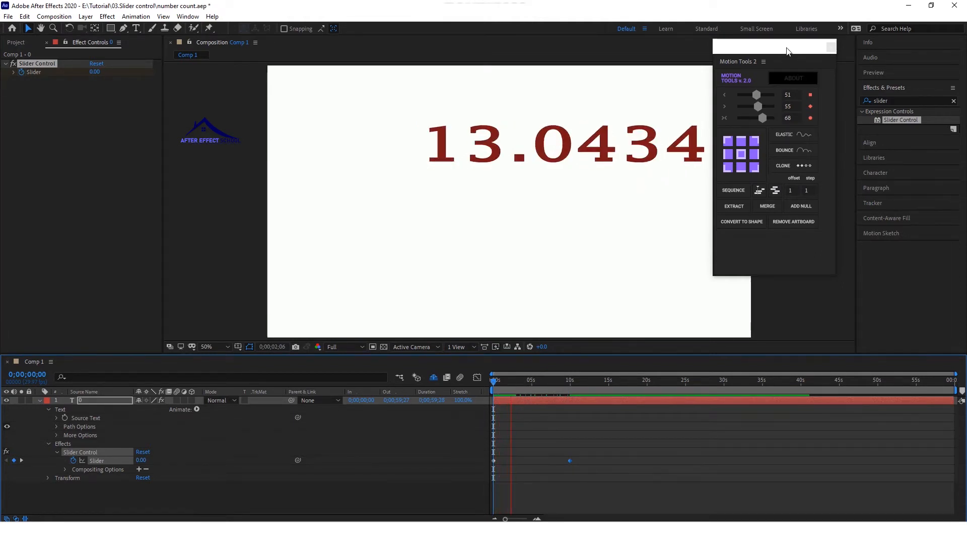
drag(794, 47, 923, 35)
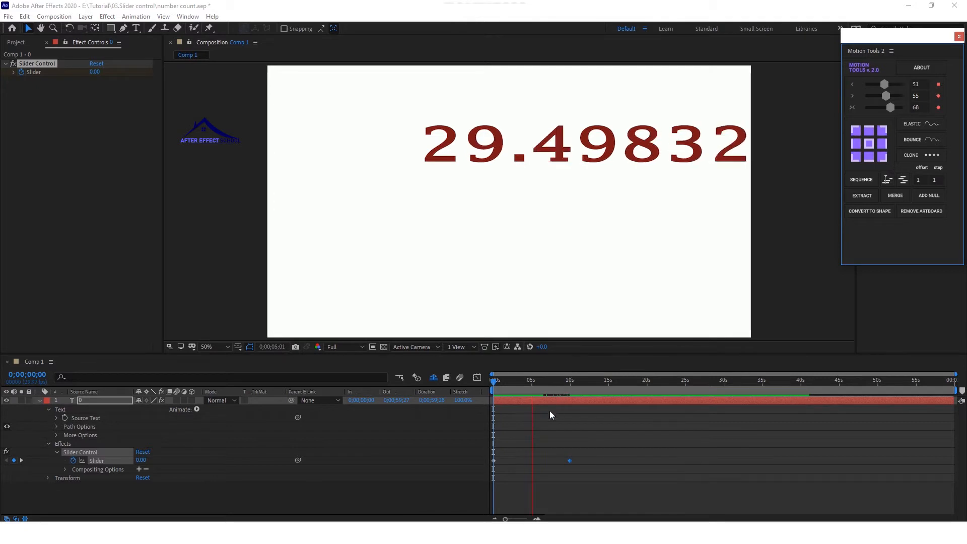
drag(526, 378, 569, 395)
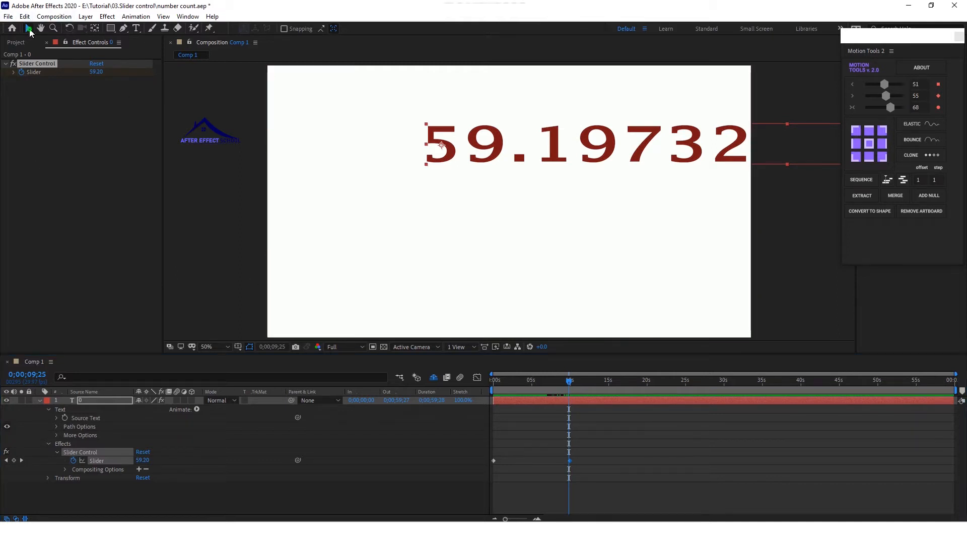
- Move the counter text toward the left edge of the composition and undo the accidental shift of the background solid
click(590, 155)
drag(590, 155, 470, 163)
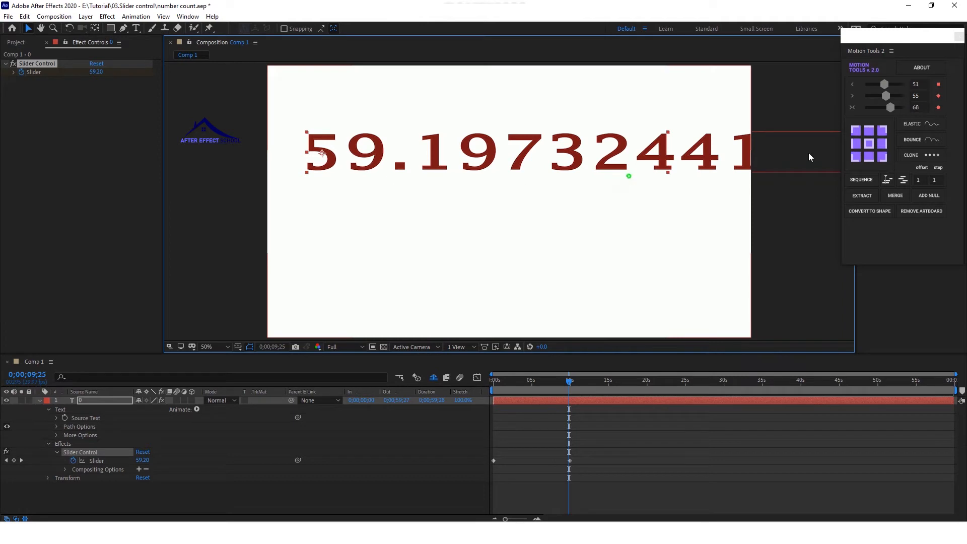
drag(809, 153, 807, 153)
key(ctrl+z)
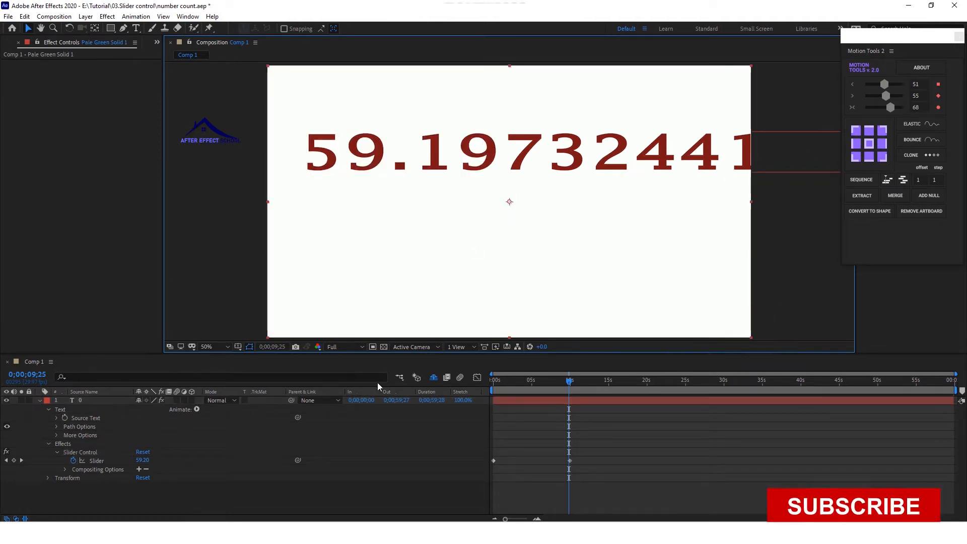
- Reveal the shy layers, lock Pale Green Solid 1, and hide the shy layers again
click(434, 378)
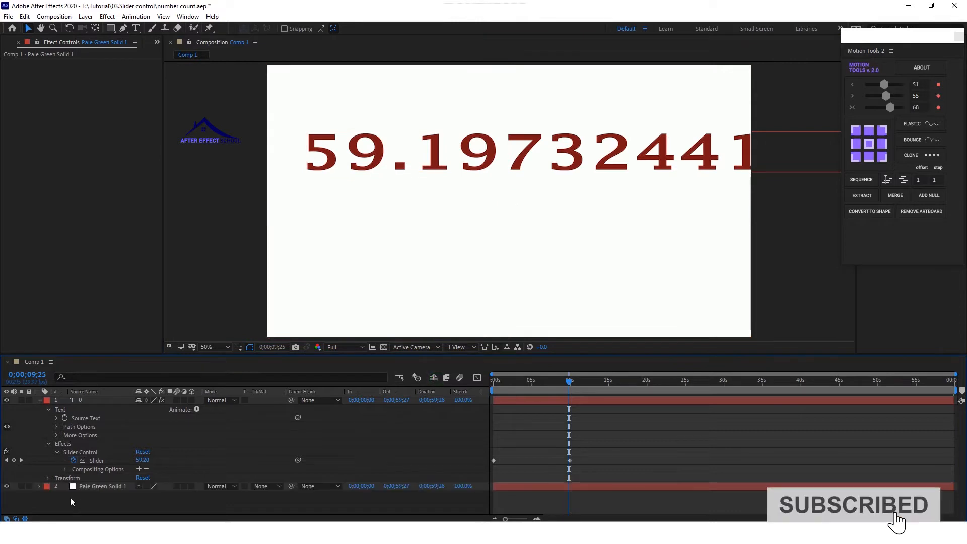
click(28, 487)
click(434, 377)
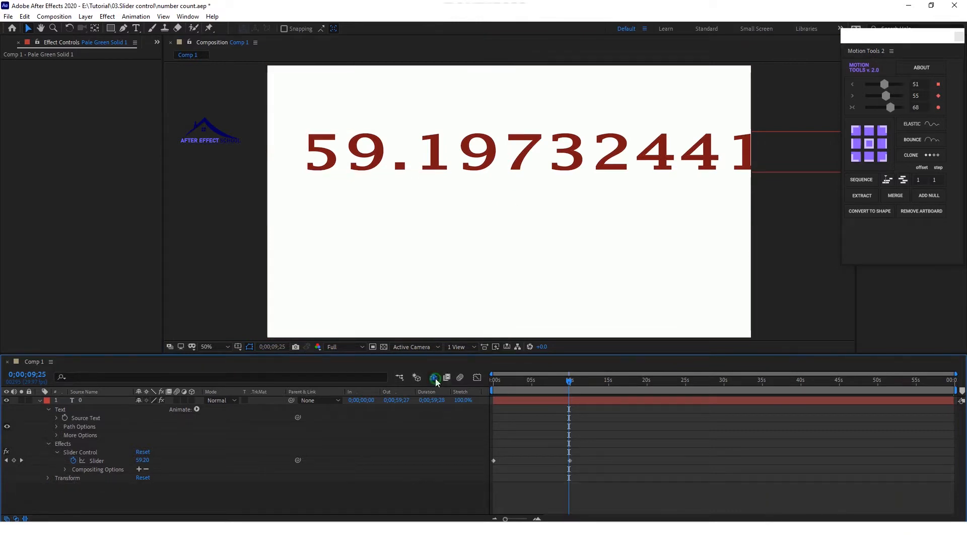
- Wrap the counter layer's Source Text expression in a rounding function so it reads Math.round(effect("Slider Control")("Slider"))
click(583, 158)
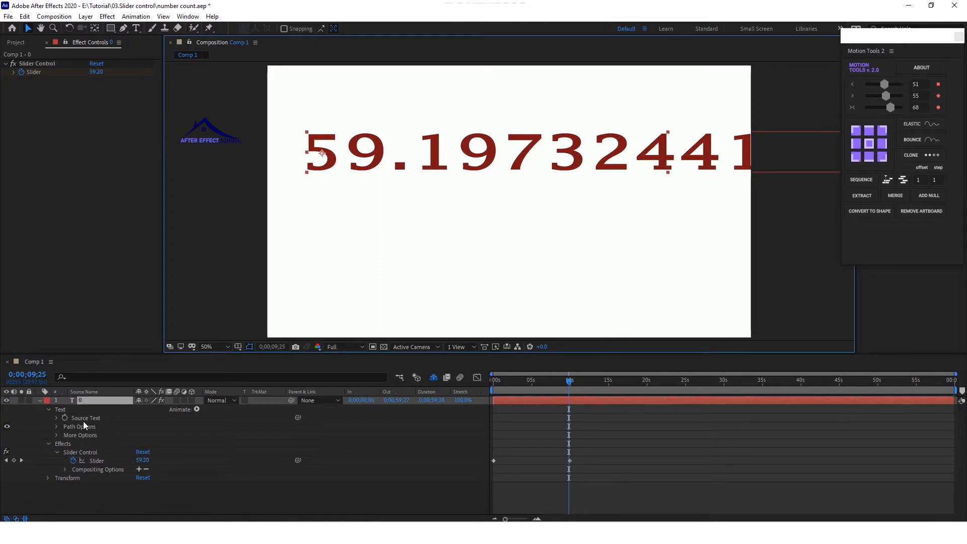
click(66, 420)
click(56, 419)
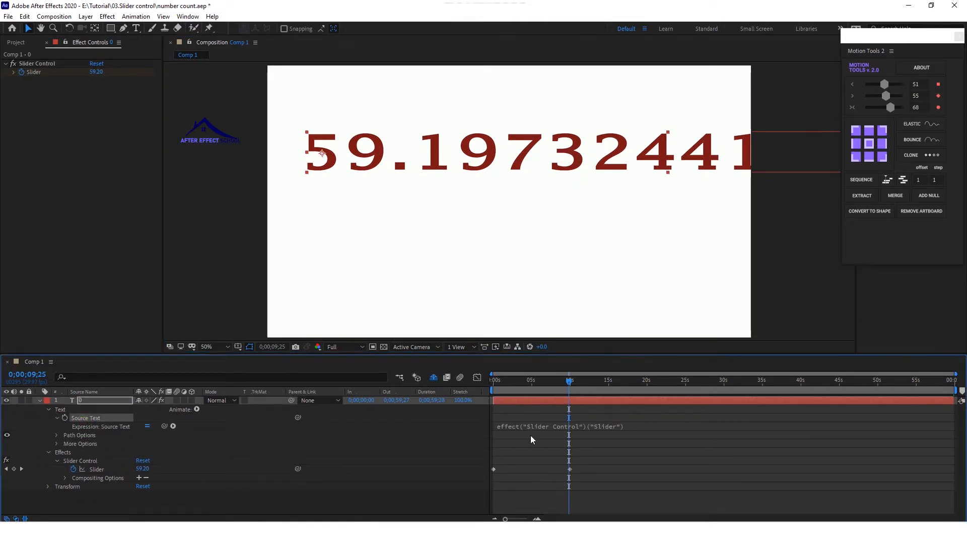
click(541, 426)
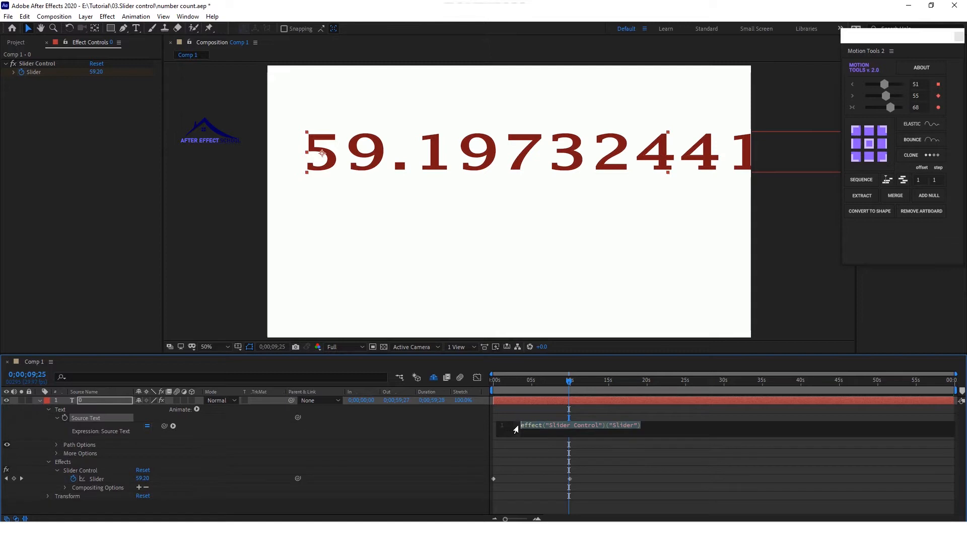
click(522, 425)
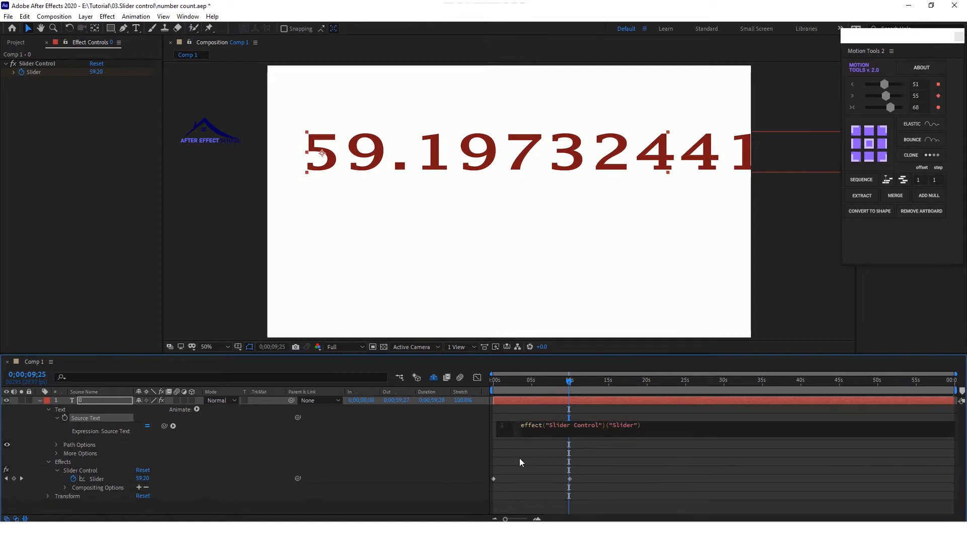
text(Mat)
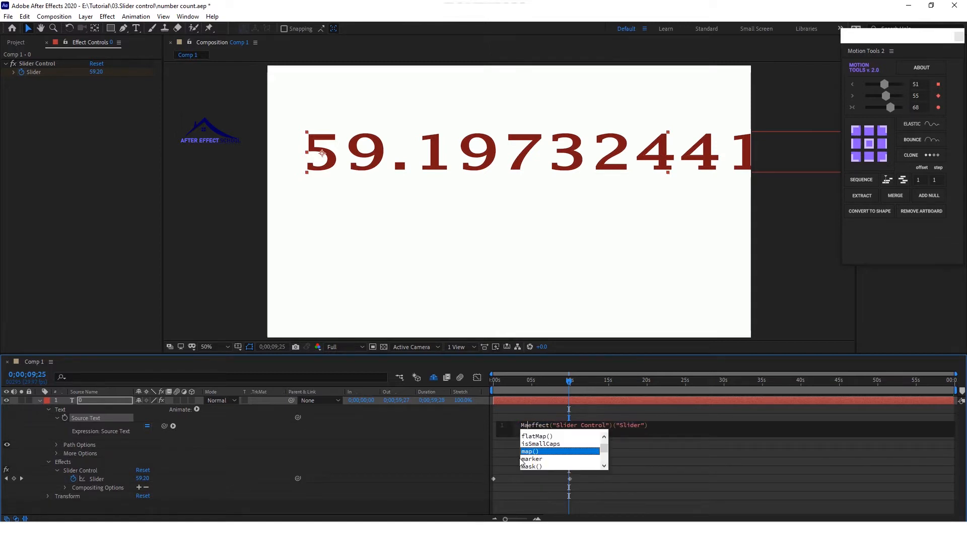
text(h)
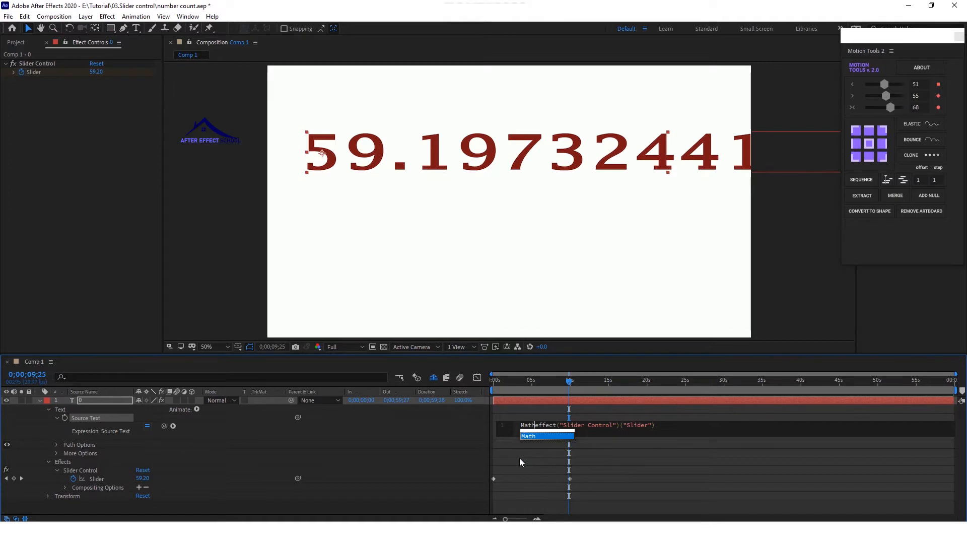
text(.round)
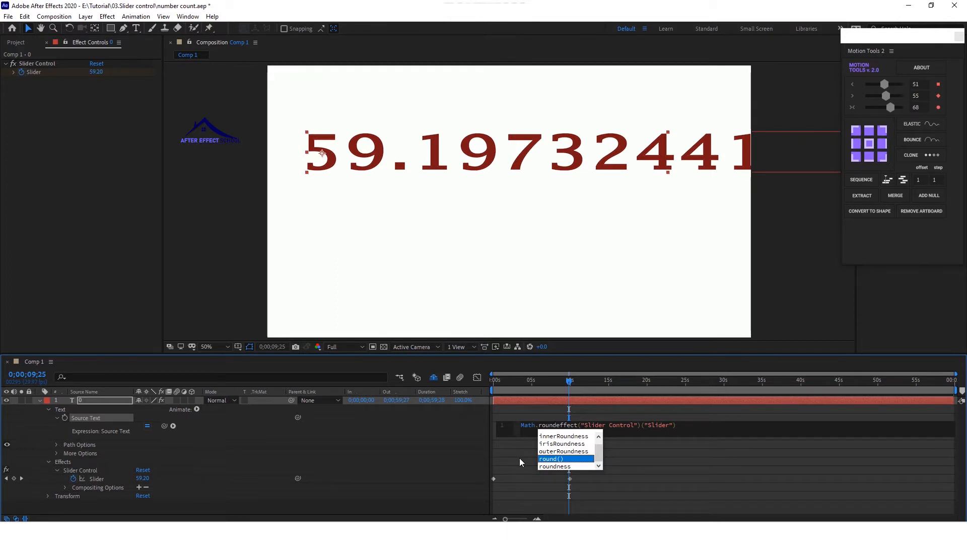
text(()
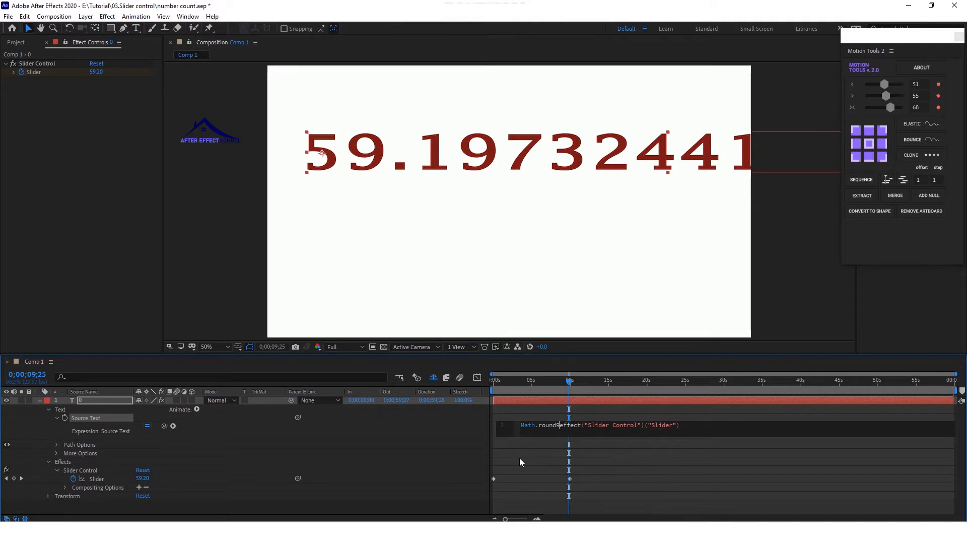
key(BackSpace)
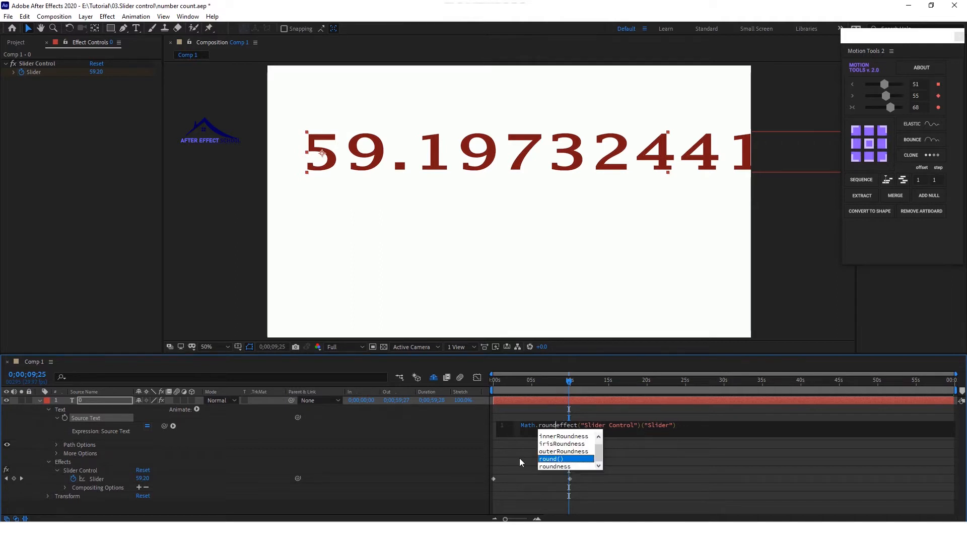
key(Return)
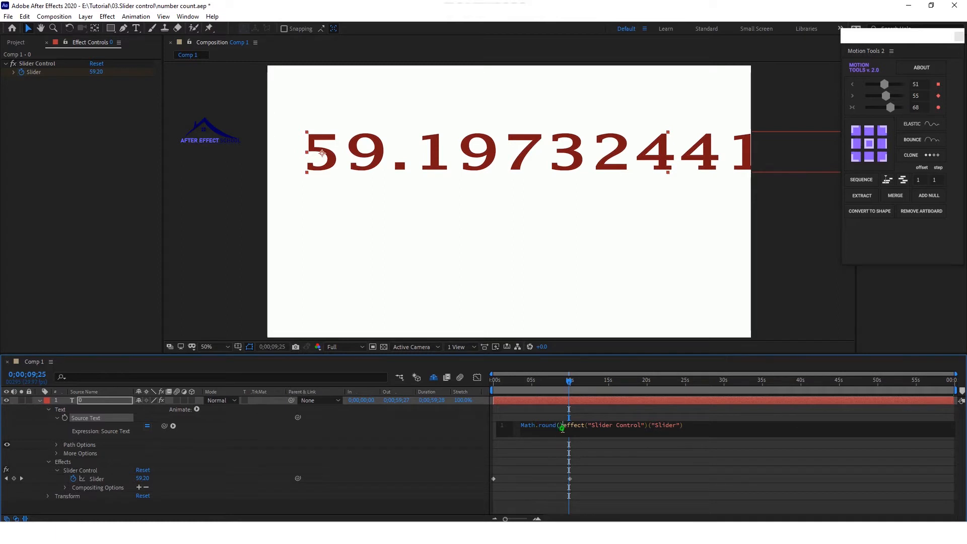
key(BackSpace)
click(776, 333)
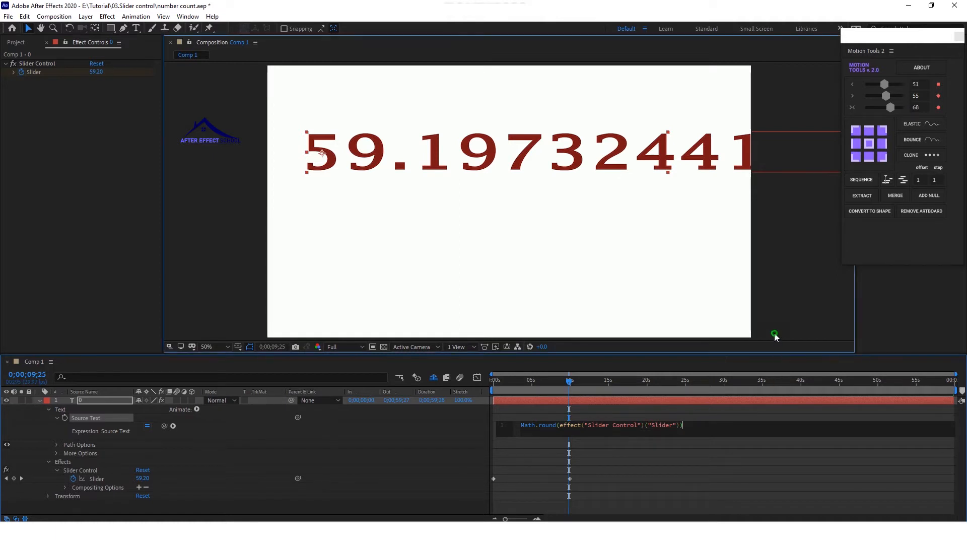
- Preview the rounded count from the composition start and move the counter text to the upper centre of the composition
drag(574, 382, 491, 401)
key(space)
click(584, 427)
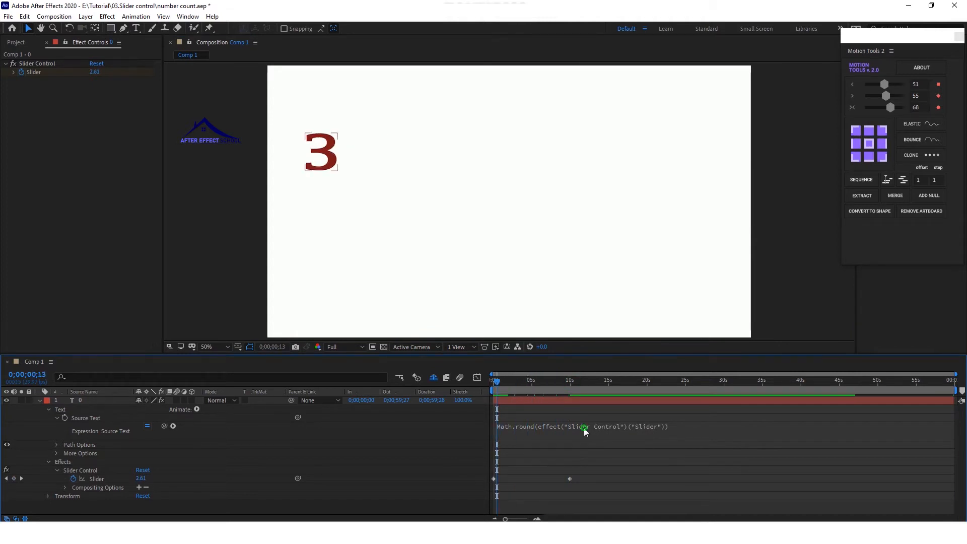
click(546, 402)
drag(333, 149, 482, 151)
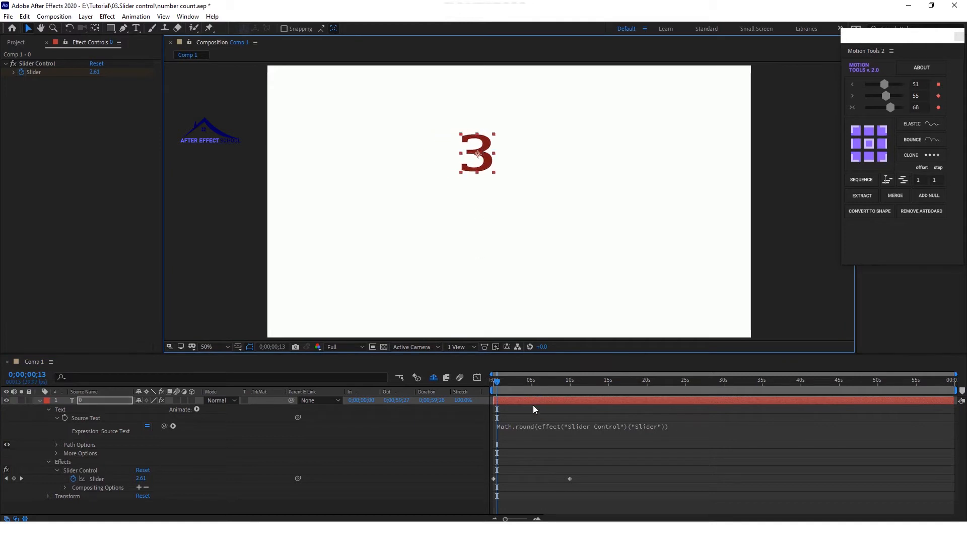
- Play back the repositioned counter, including once from 0;00;00;00, to check that it counts in whole numbers
key(space)
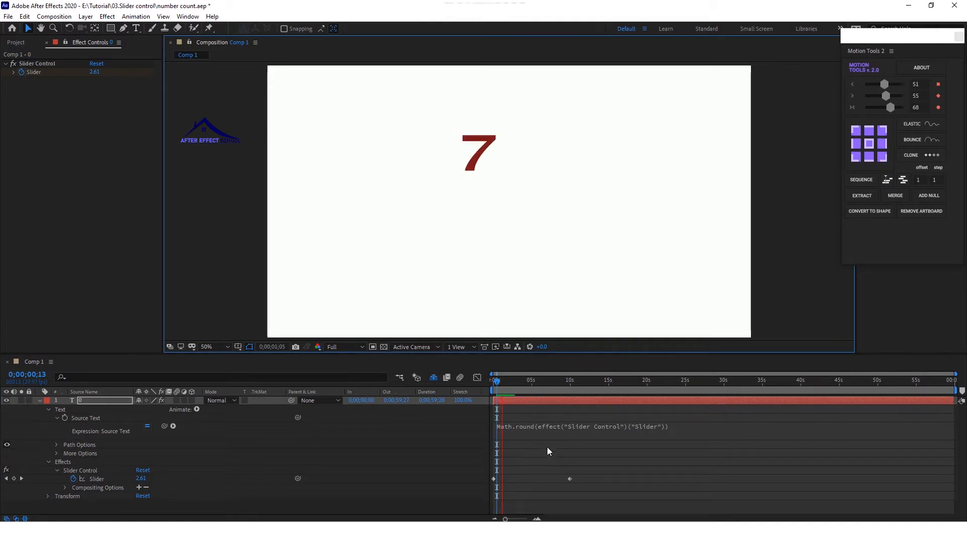
key(space)
drag(507, 384, 480, 383)
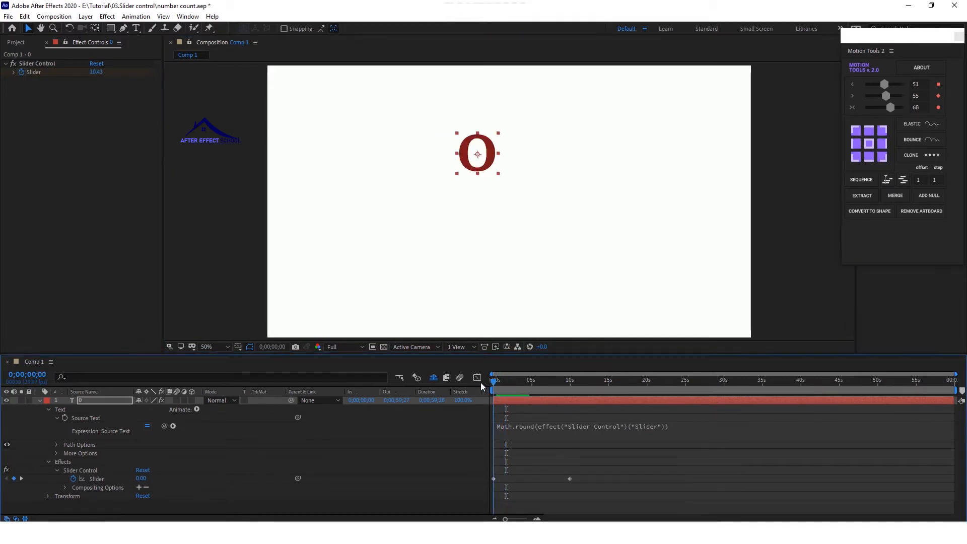
key(space)
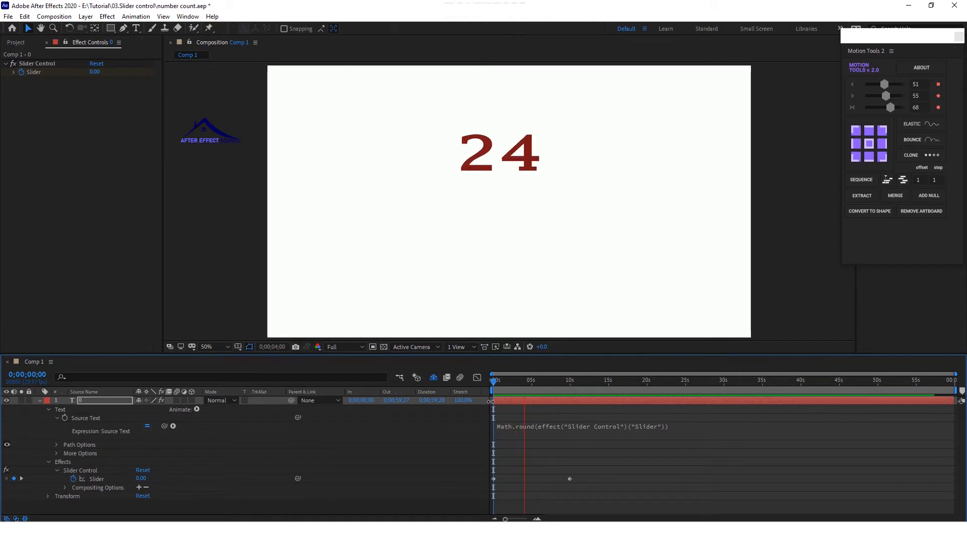
key(space)
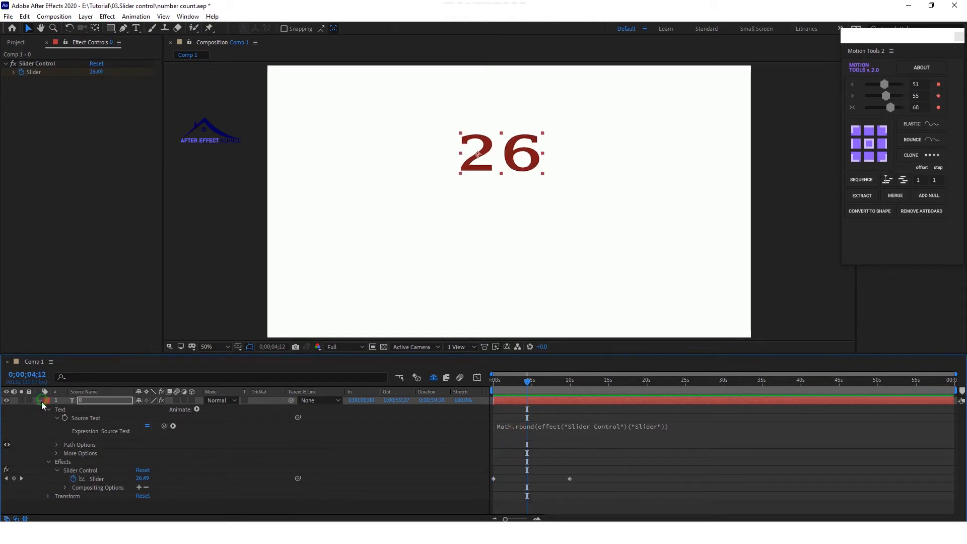
- Collapse the text layer and draw a circle on a new shape layer below and left of the counter, with a 20 px stroke
click(41, 400)
click(90, 443)
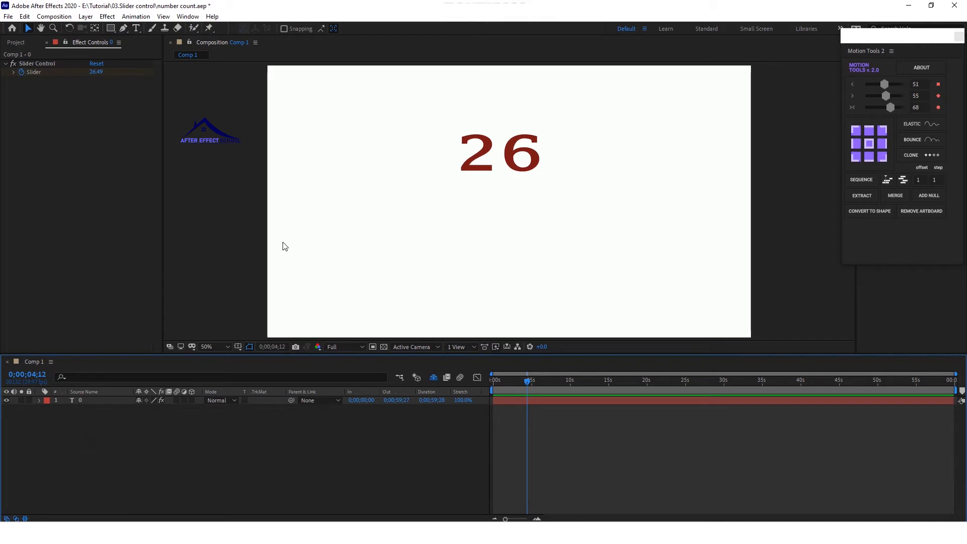
click(111, 30)
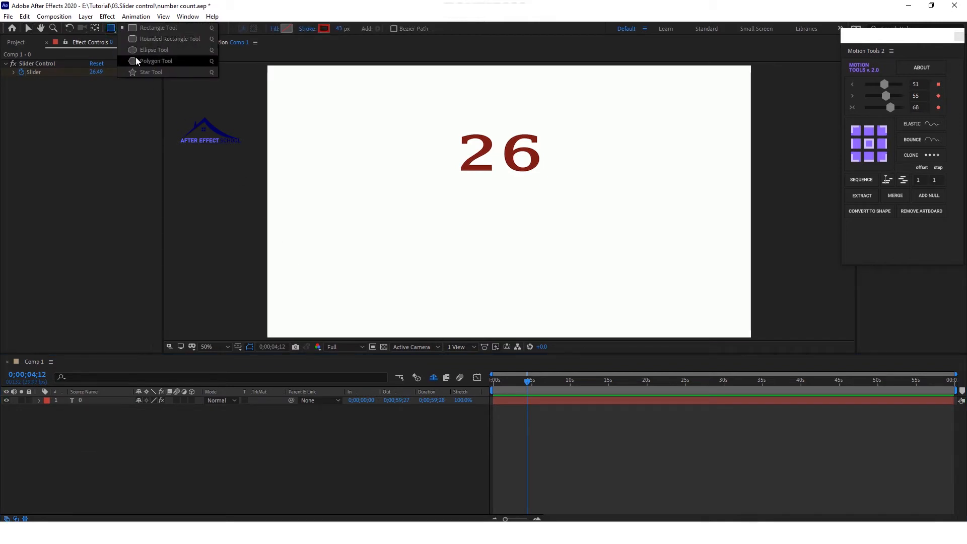
click(140, 50)
mouse_move(383, 175)
mouse_down()
mouse_move(460, 201)
mouse_move(494, 244)
mouse_move(444, 262)
mouse_up()
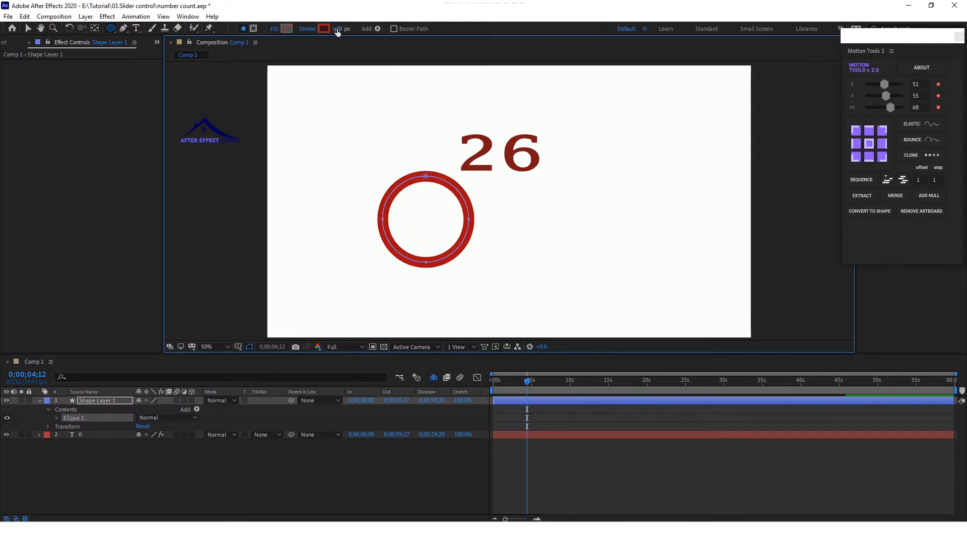
drag(339, 29, 327, 31)
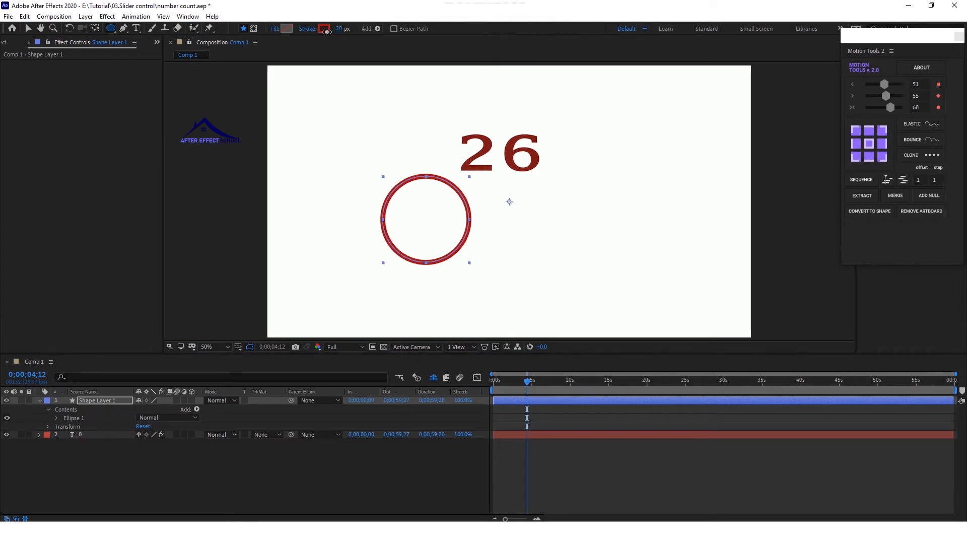
click(102, 478)
- Move the anchor point of Shape Layer 1 to the centre of the circle with the Pan Behind tool
click(95, 401)
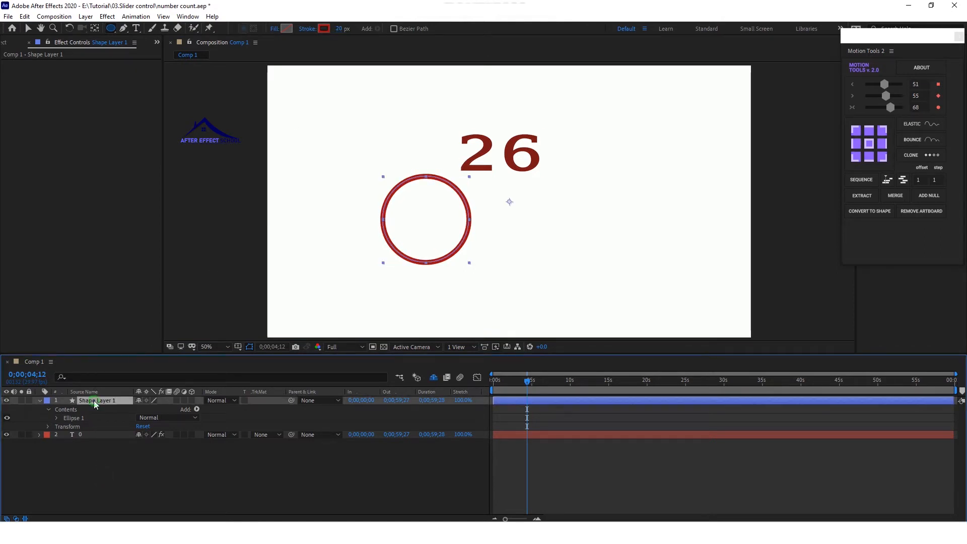
click(93, 29)
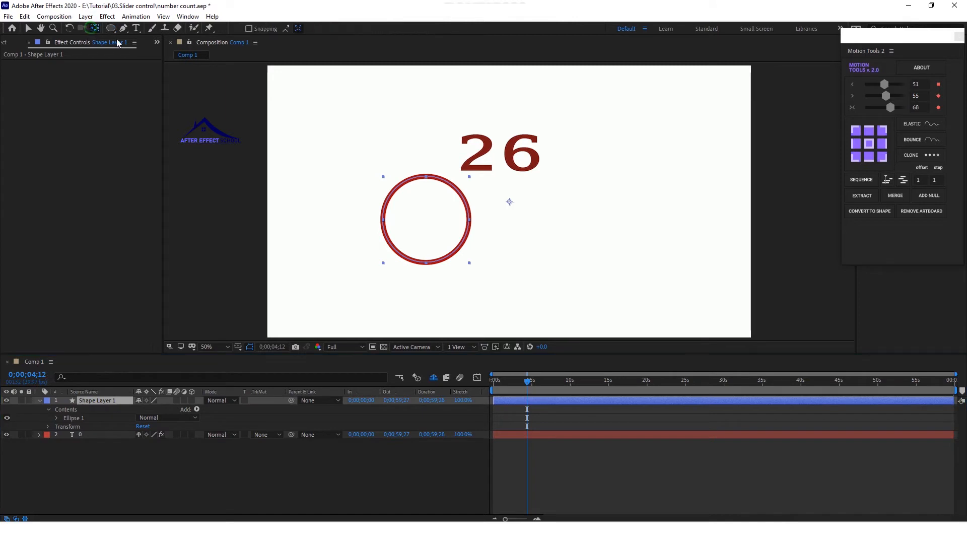
click(510, 202)
drag(509, 202, 427, 217)
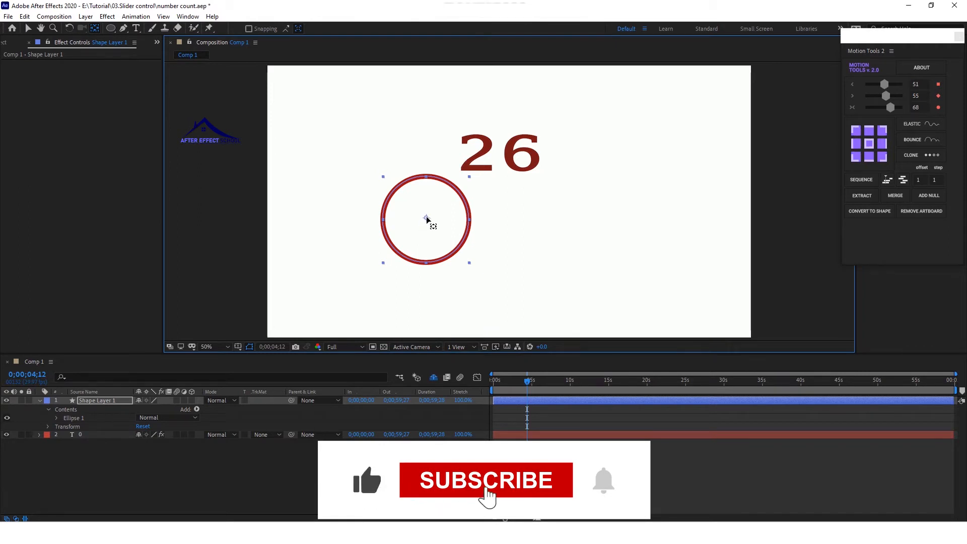
drag(427, 218, 426, 220)
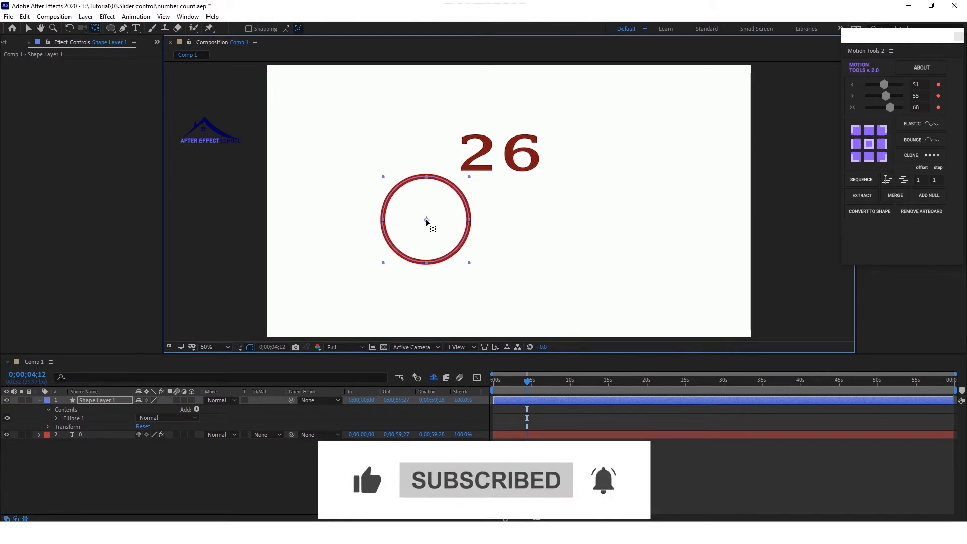
click(160, 488)
- Add Trim Paths to the circle on Shape Layer 1 and expand its properties
click(101, 398)
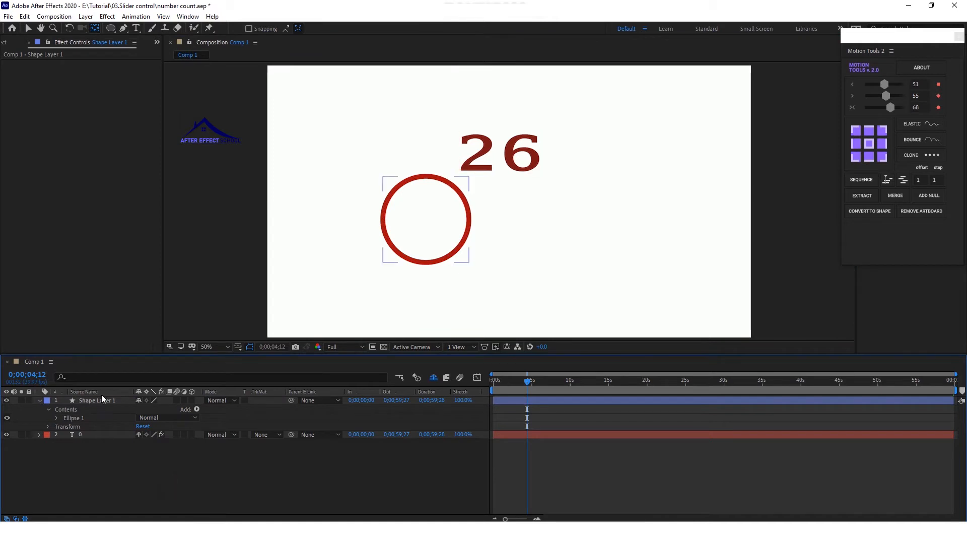
click(56, 418)
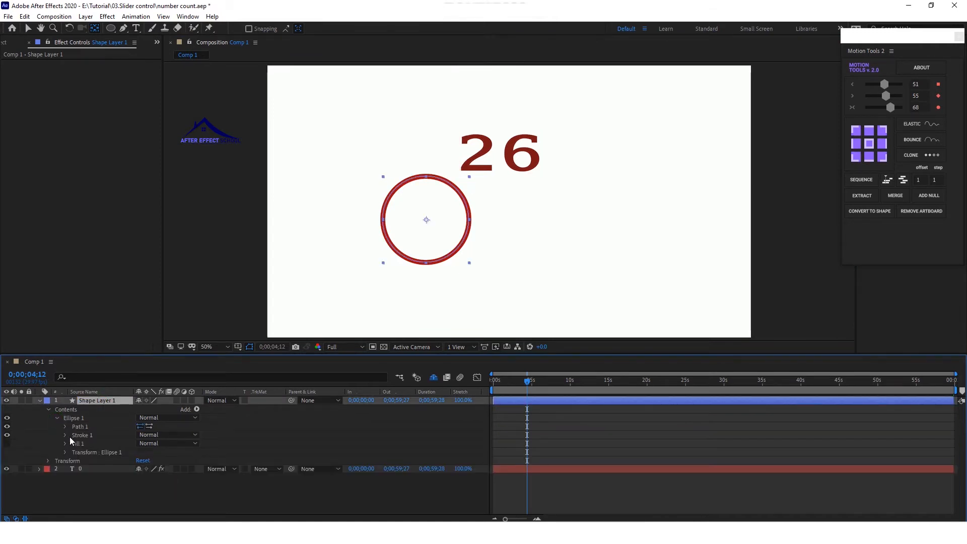
click(199, 409)
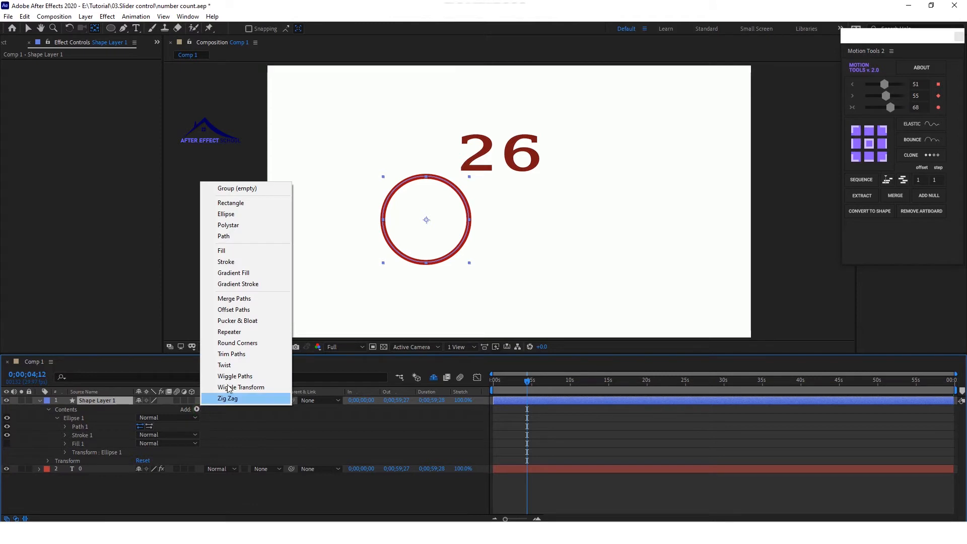
click(239, 356)
click(56, 461)
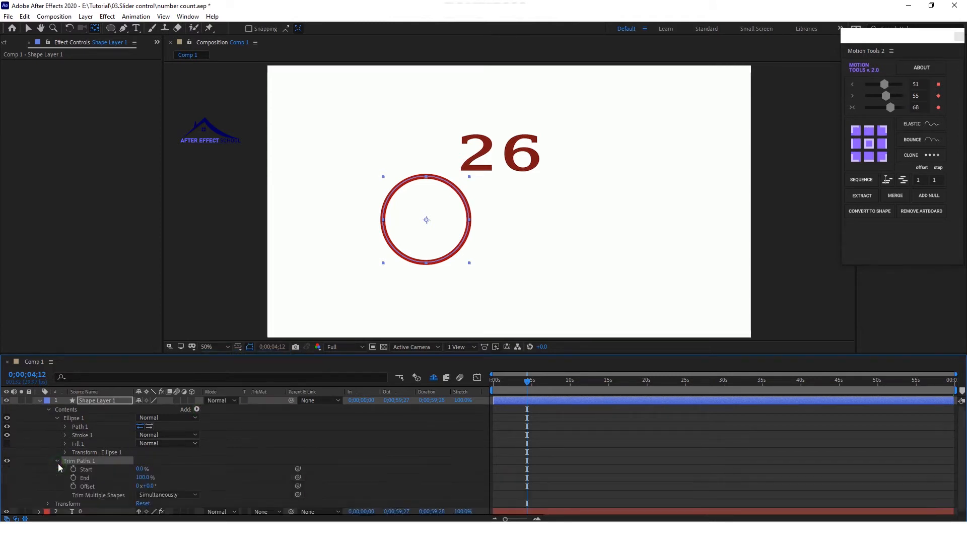
- Keyframe the Trim Paths Start at 100% at 0;00;00;00 and 0% at 0;00;10;03, and preview the animation from the beginning
drag(529, 386, 496, 387)
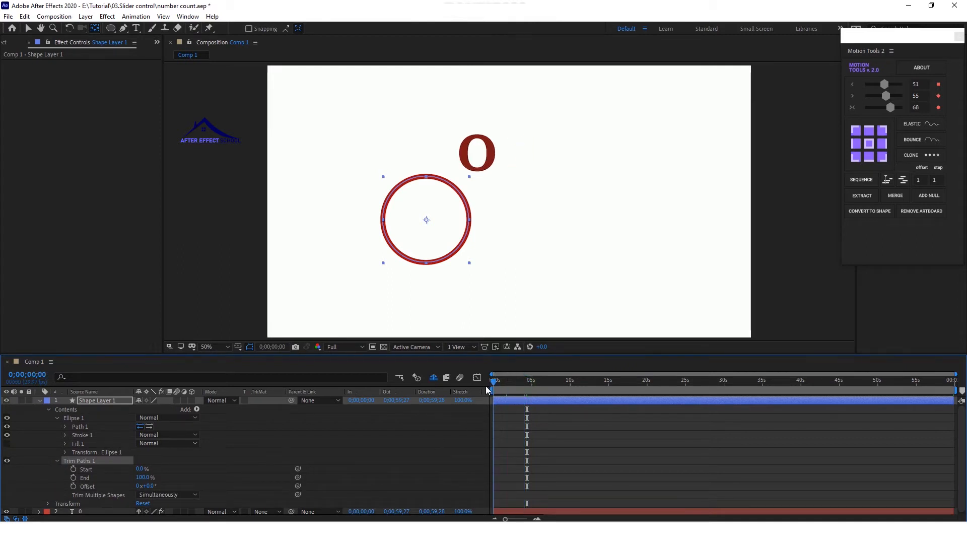
click(73, 470)
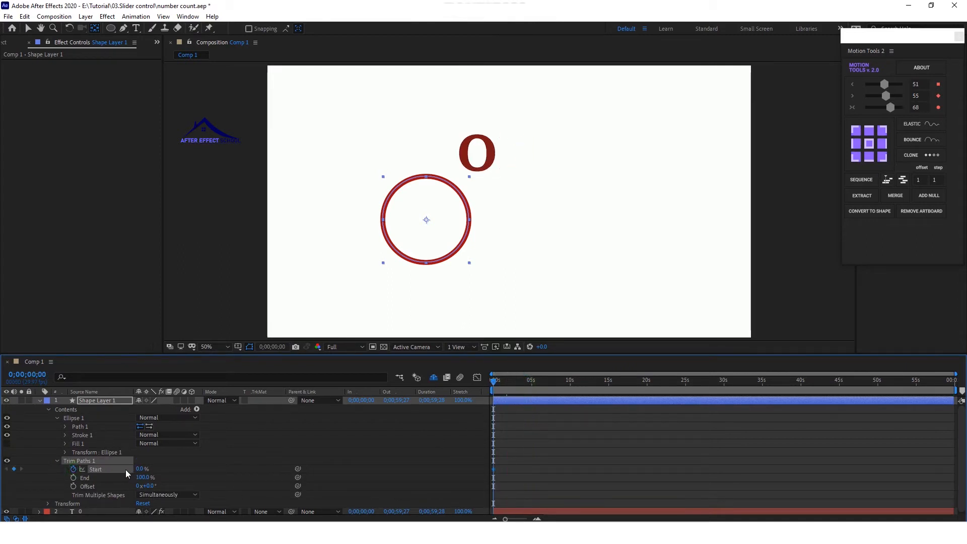
drag(141, 470, 197, 470)
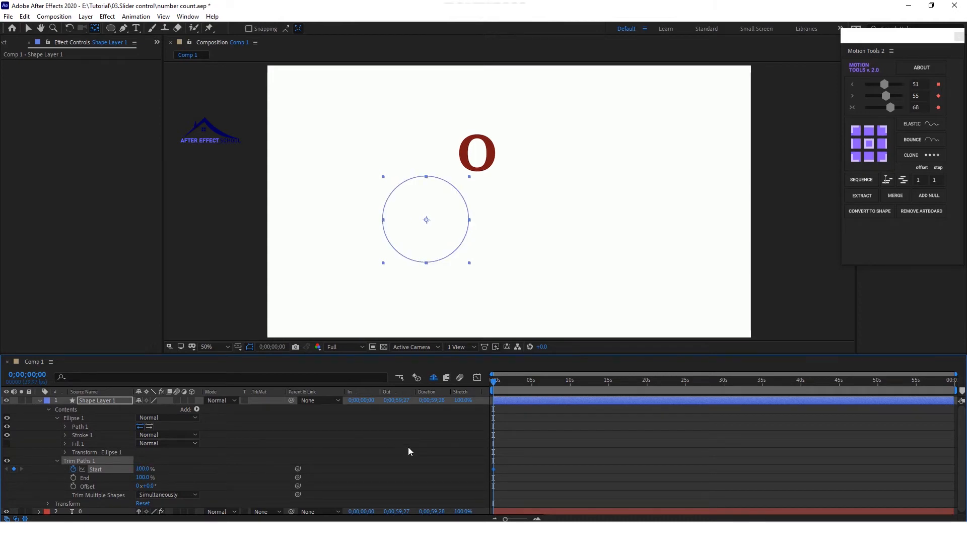
drag(496, 384, 572, 398)
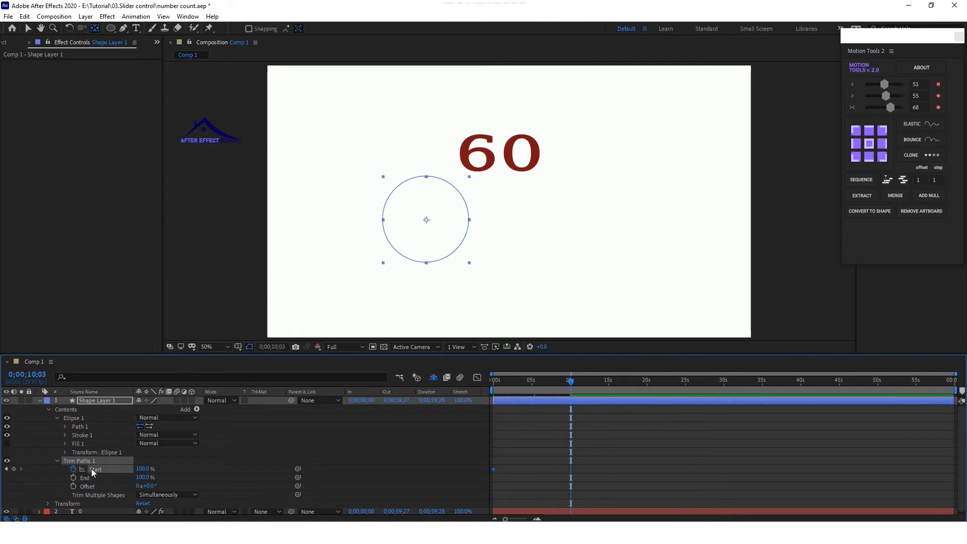
drag(140, 469, 95, 469)
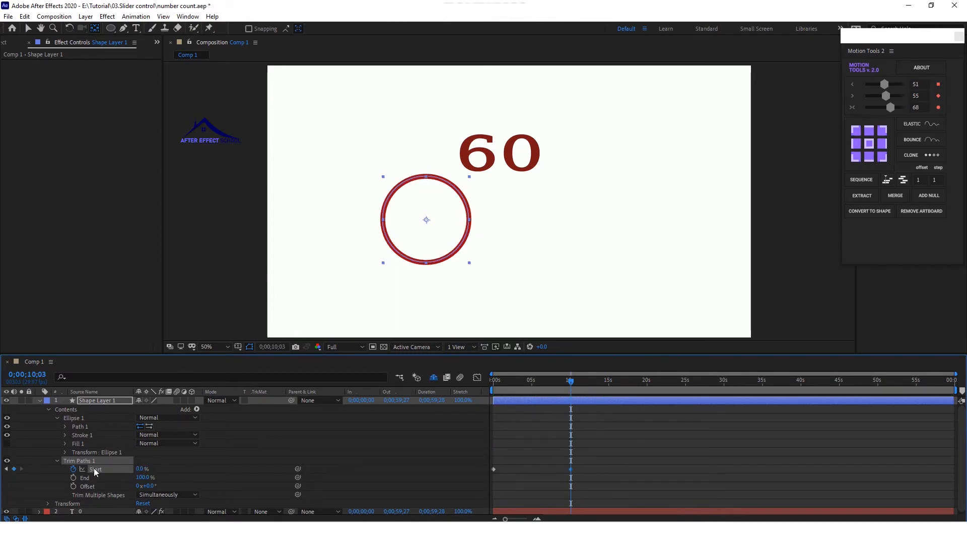
drag(571, 381, 482, 391)
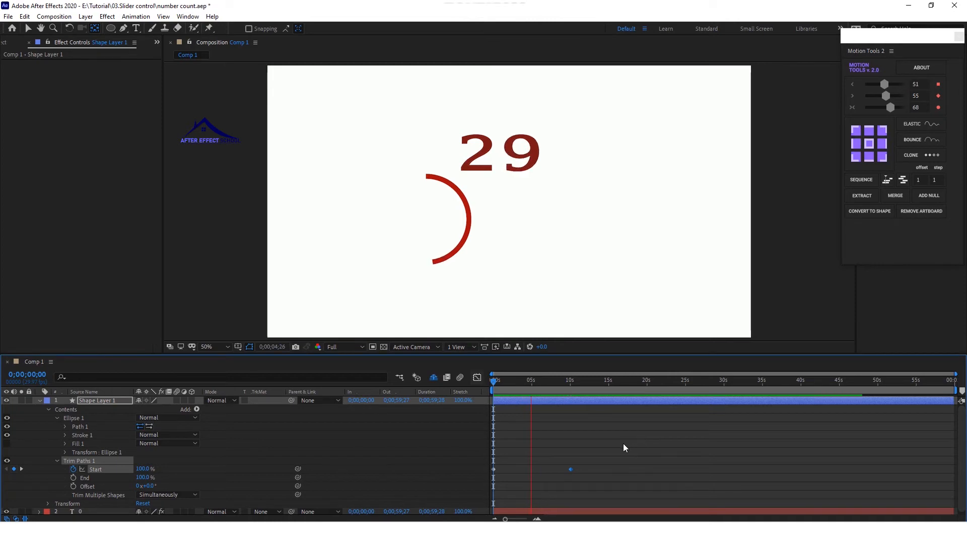
- Show only the keyframed properties of both layers and move the end keyframes of Start and Slider to about five seconds
key(space)
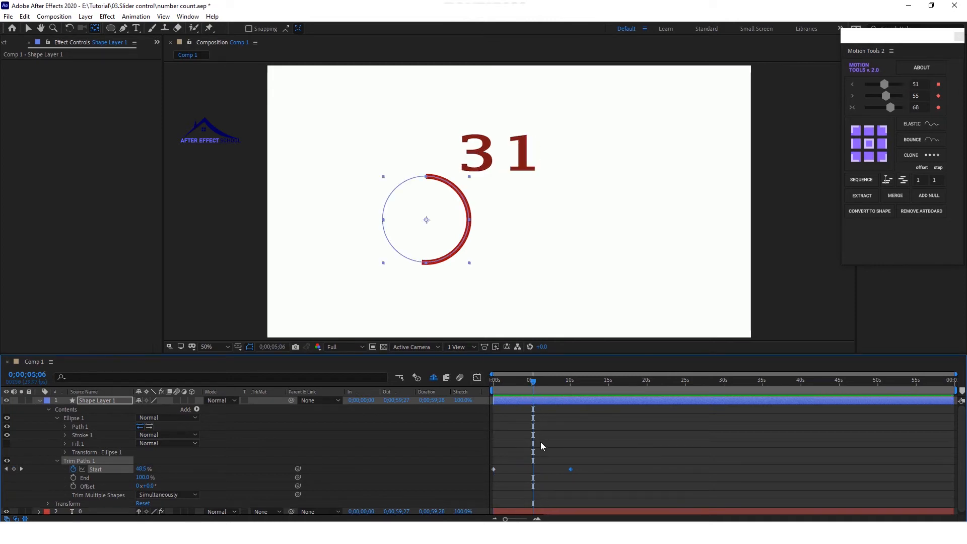
scroll(544, 476, down, 1)
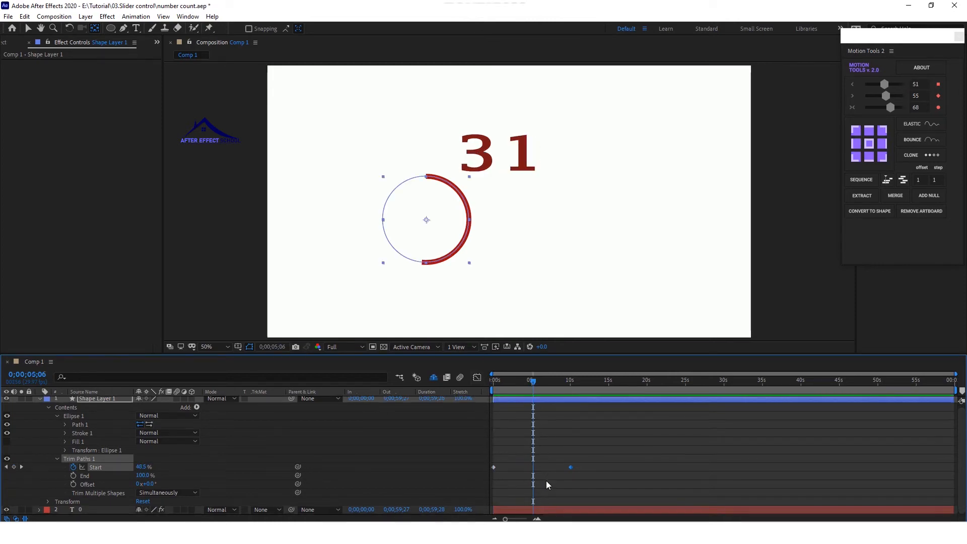
click(41, 400)
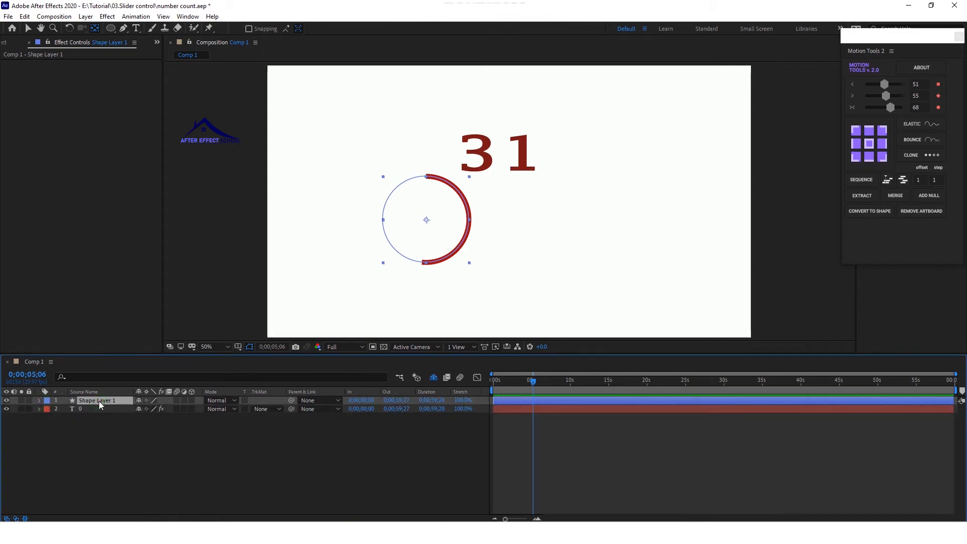
key(u)
click(98, 418)
key(u)
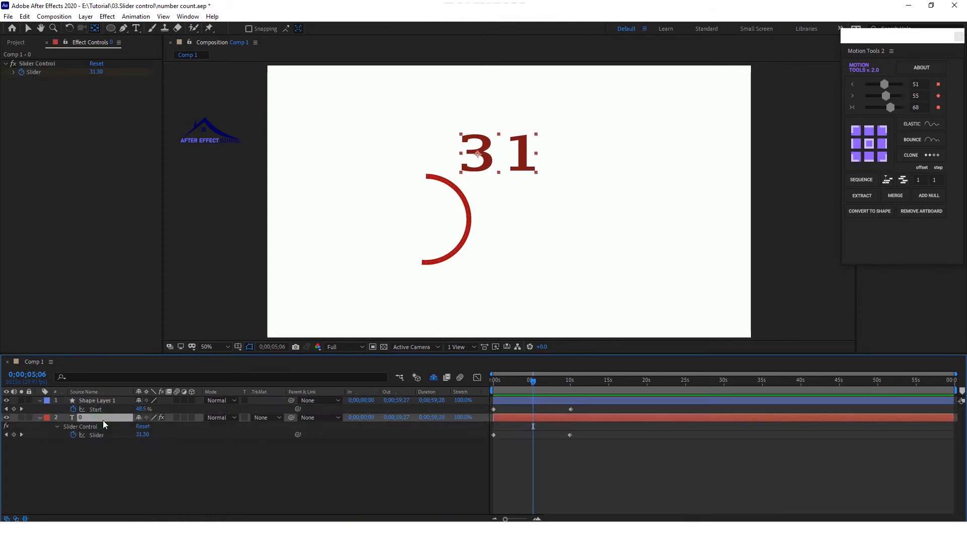
drag(586, 406, 532, 443)
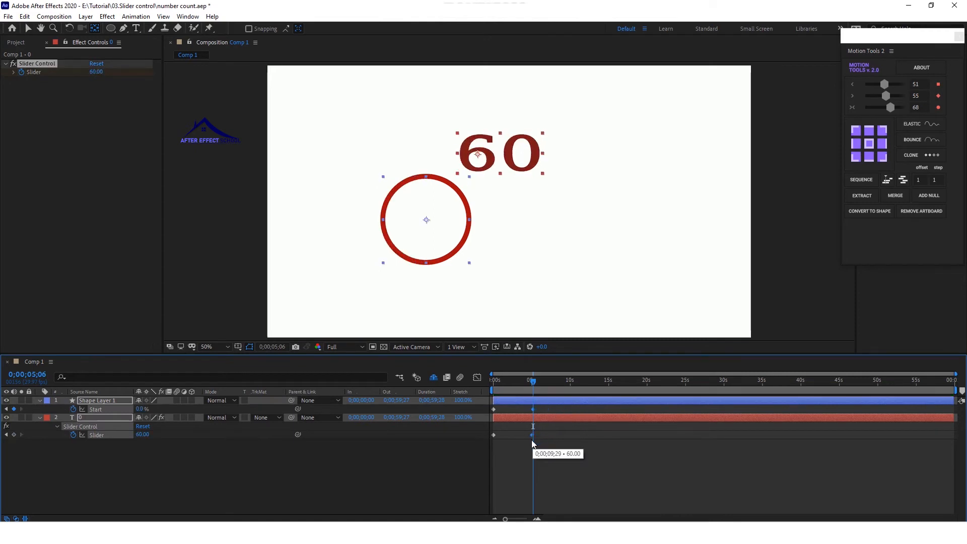
click(550, 447)
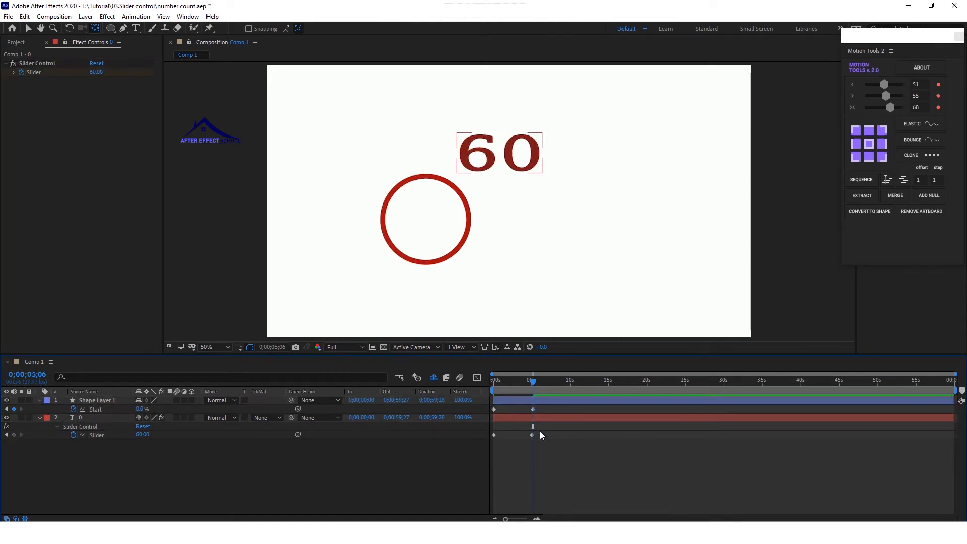
- Apply Easy Ease to both Trim Paths Start keyframes on Shape Layer 1 and preview from the beginning
drag(543, 409, 474, 419)
right_click(533, 408)
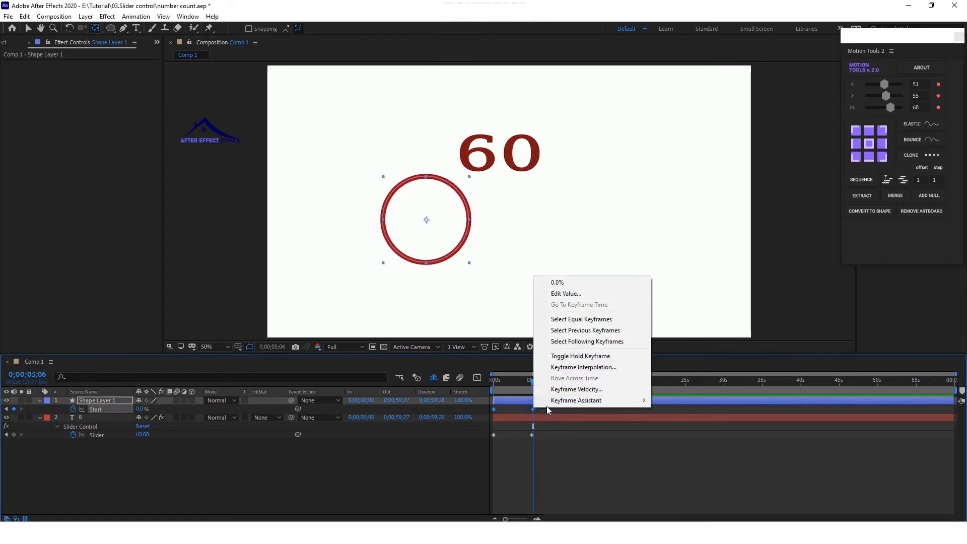
mouse_move(575, 401)
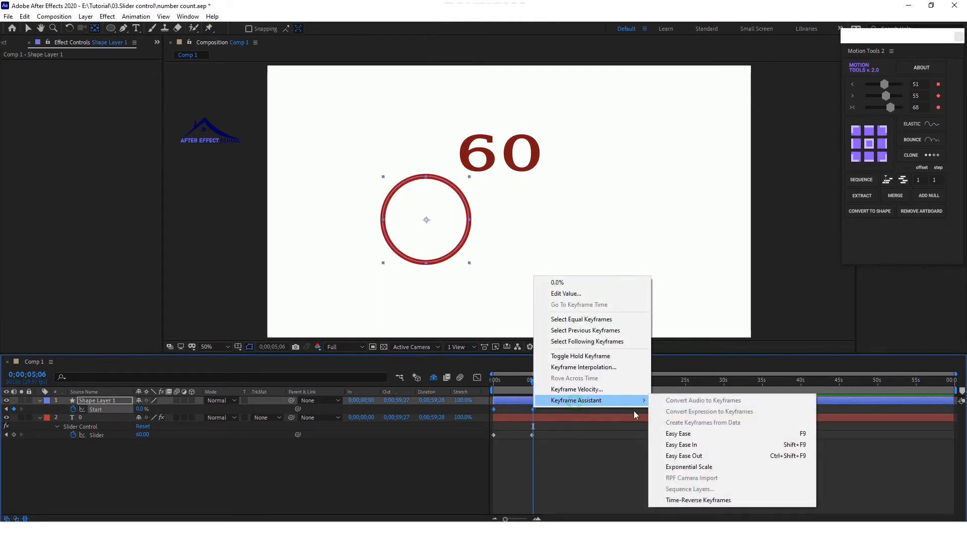
click(699, 437)
click(559, 470)
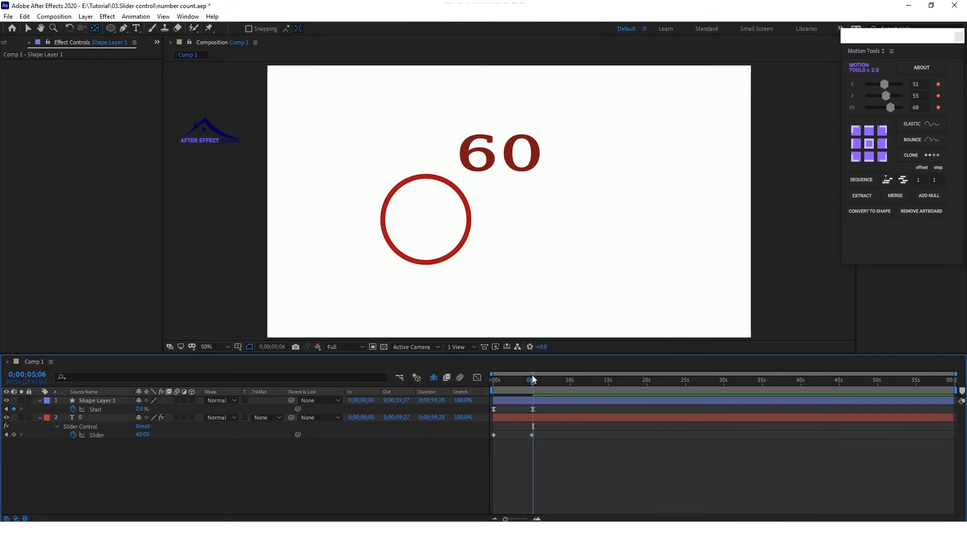
drag(533, 381, 492, 395)
key(space)
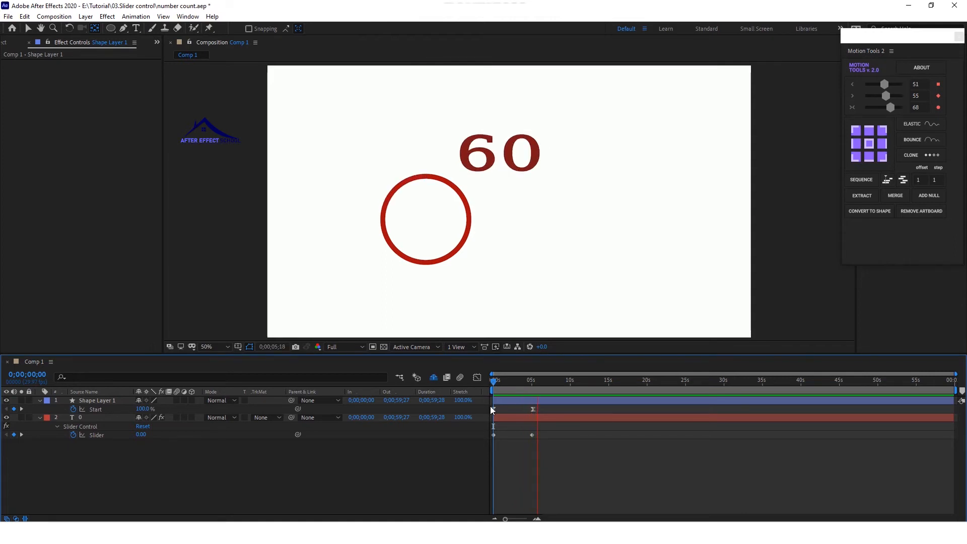
- At 0;00;05;02, move the counter text inside the circle with the Selection tool
click(532, 381)
click(28, 28)
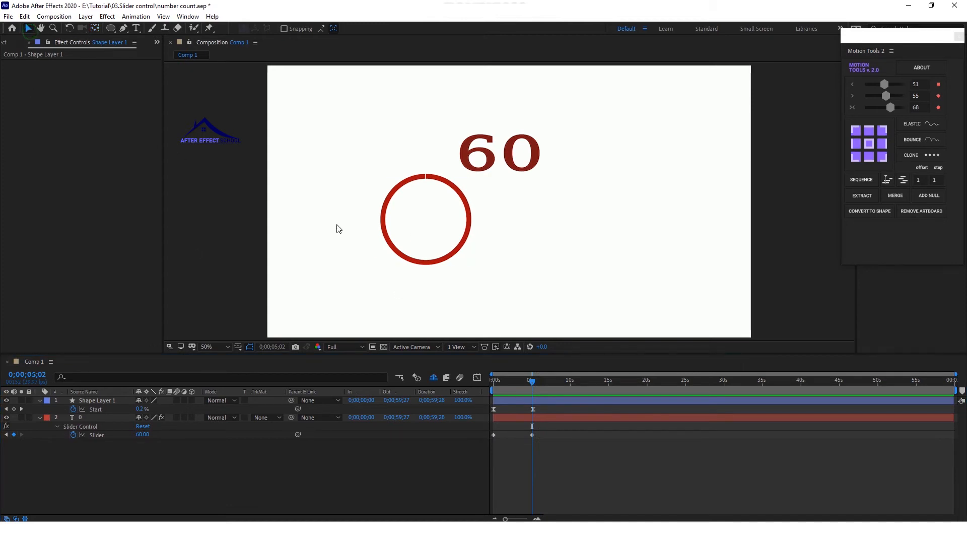
drag(527, 161, 453, 232)
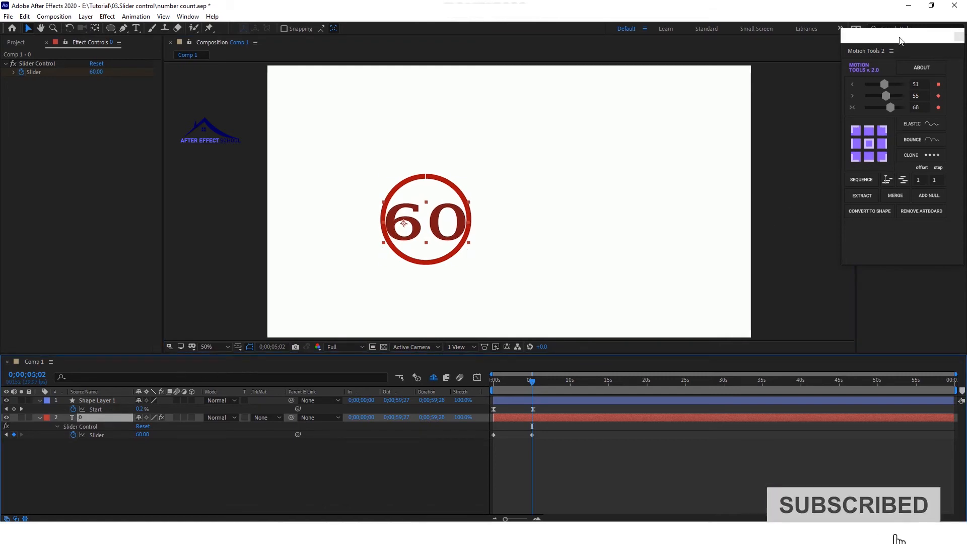
- Set the counter text's font size to 144 px and centre its anchor point, moving the floating Motion Tools 2 panel aside for access
drag(900, 38, 766, 49)
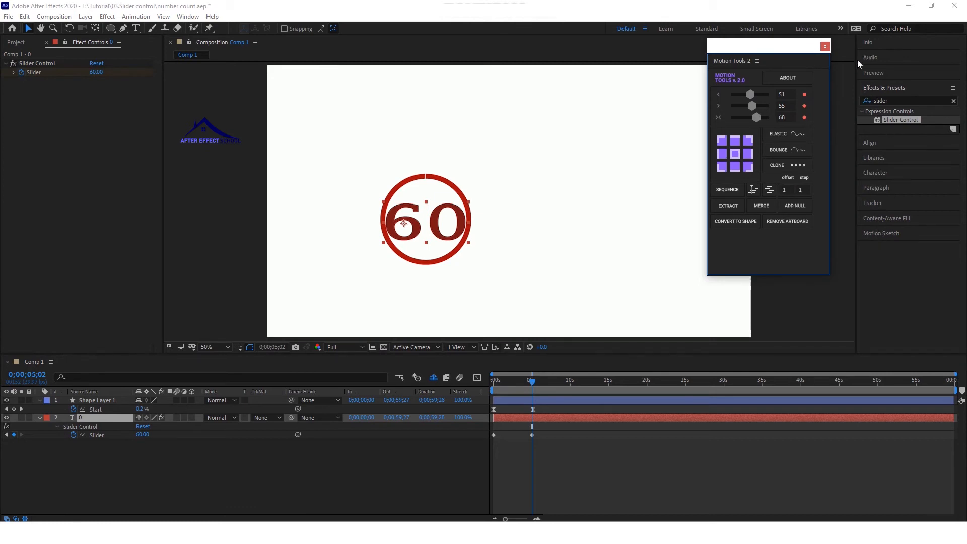
click(803, 303)
click(876, 173)
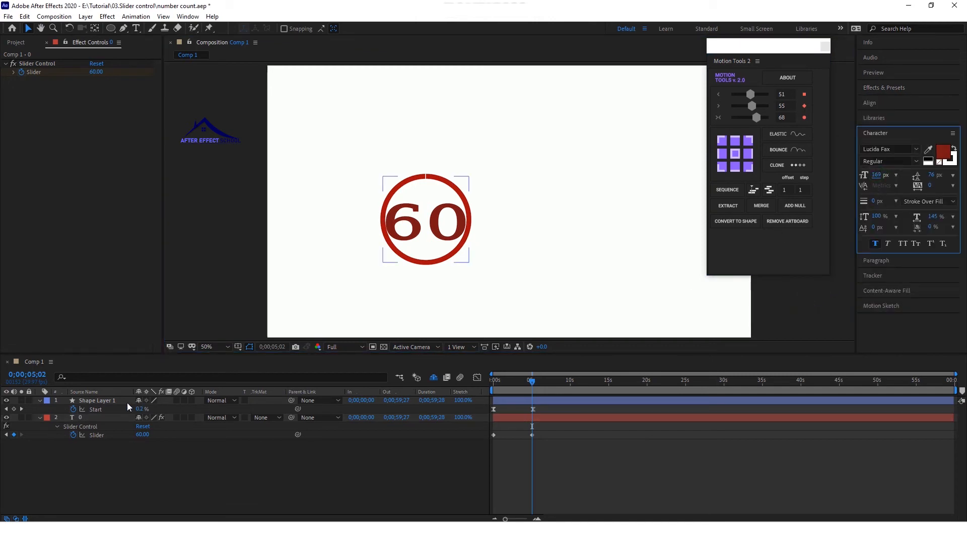
click(111, 419)
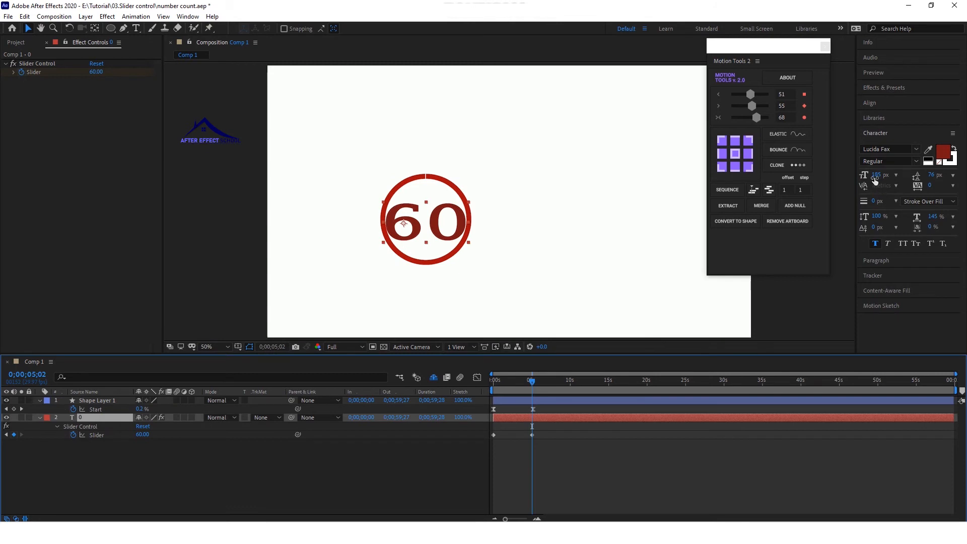
drag(875, 179, 863, 183)
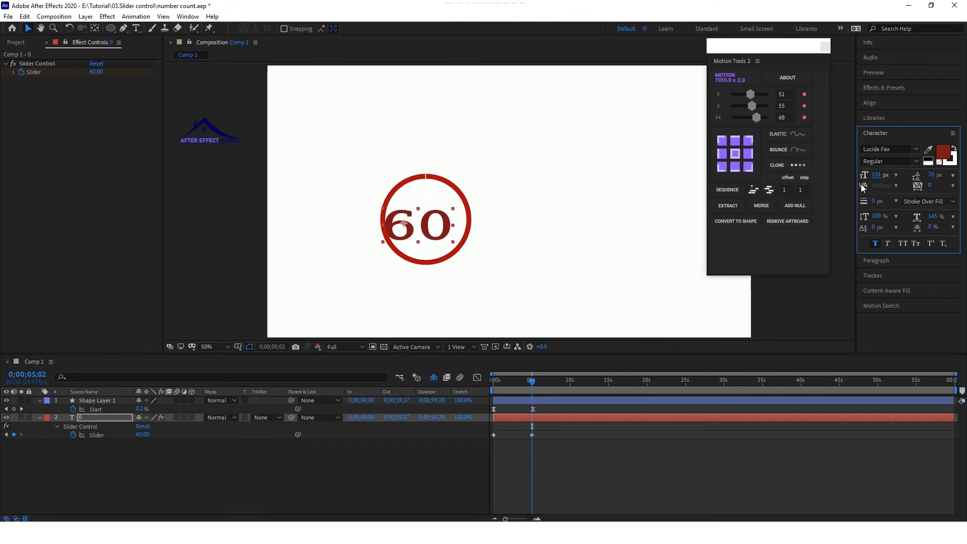
key(ctrl+alt+Home)
drag(877, 176, 873, 174)
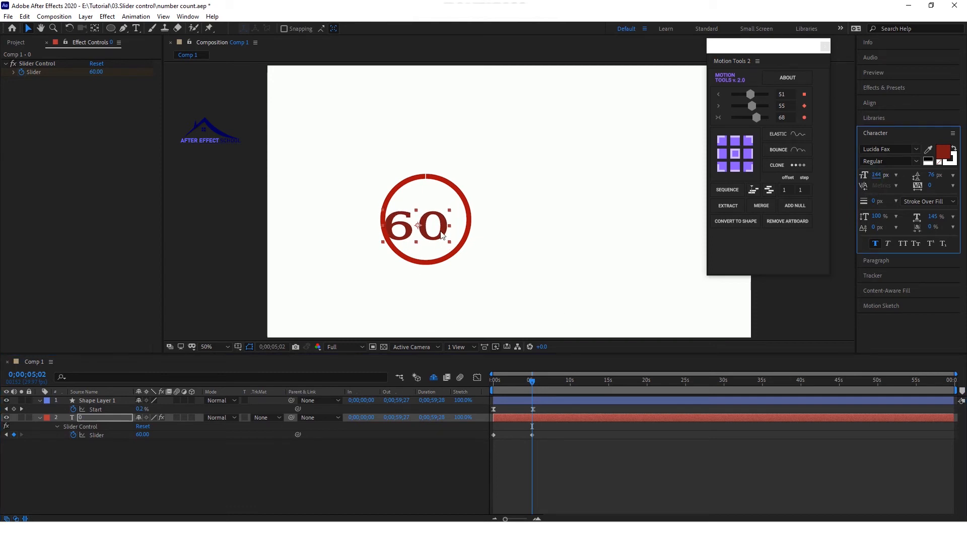
- Reposition the number in the middle of the circle and preview the animation from 0;00;00;00
drag(422, 238, 434, 228)
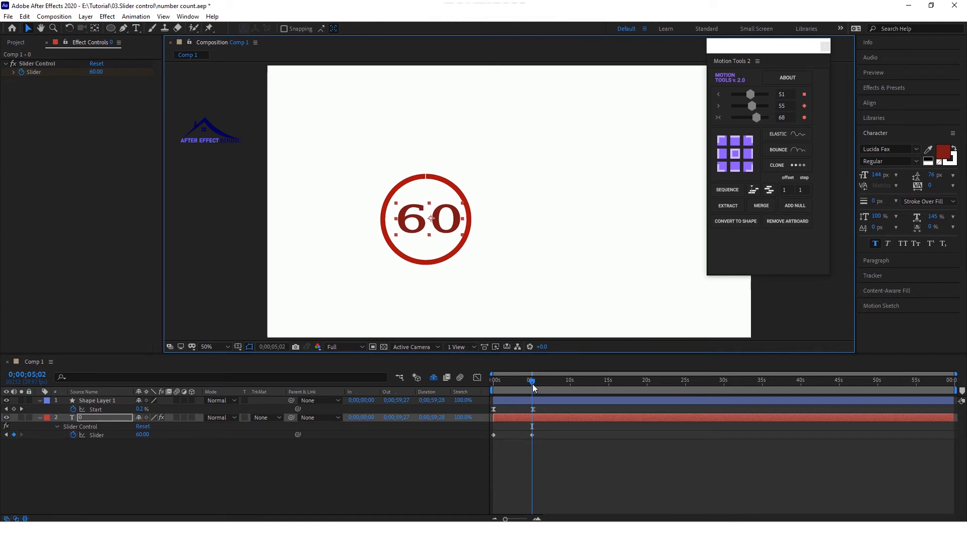
drag(534, 388, 485, 387)
key(space)
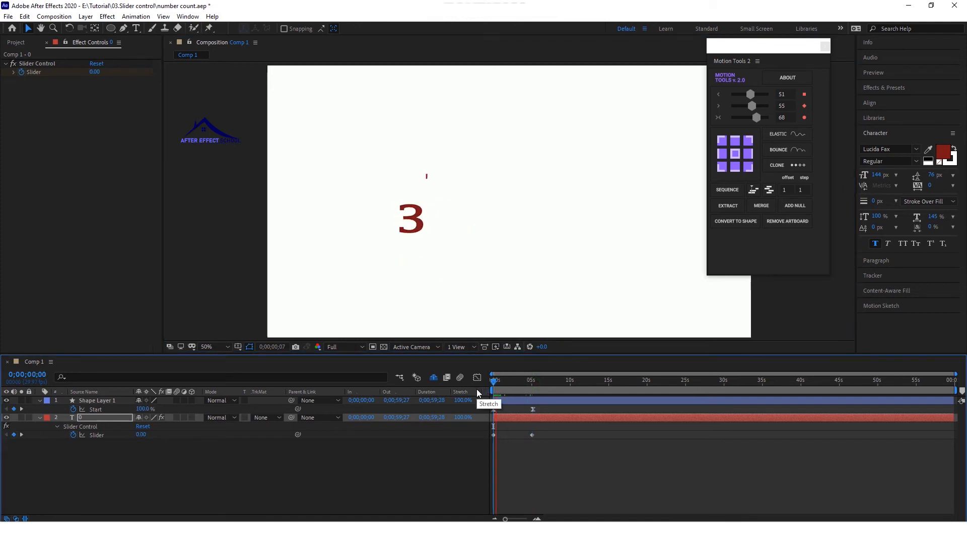
- Align Shape Layer 1 and the text layer to each other's horizontal and vertical centres, then deselect them
click(506, 398)
shift+click(513, 418)
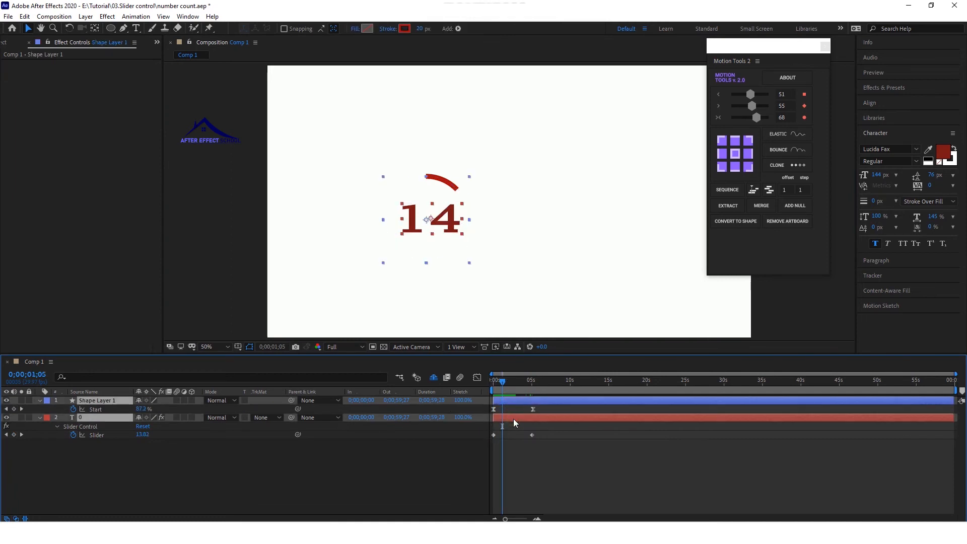
click(876, 104)
click(885, 129)
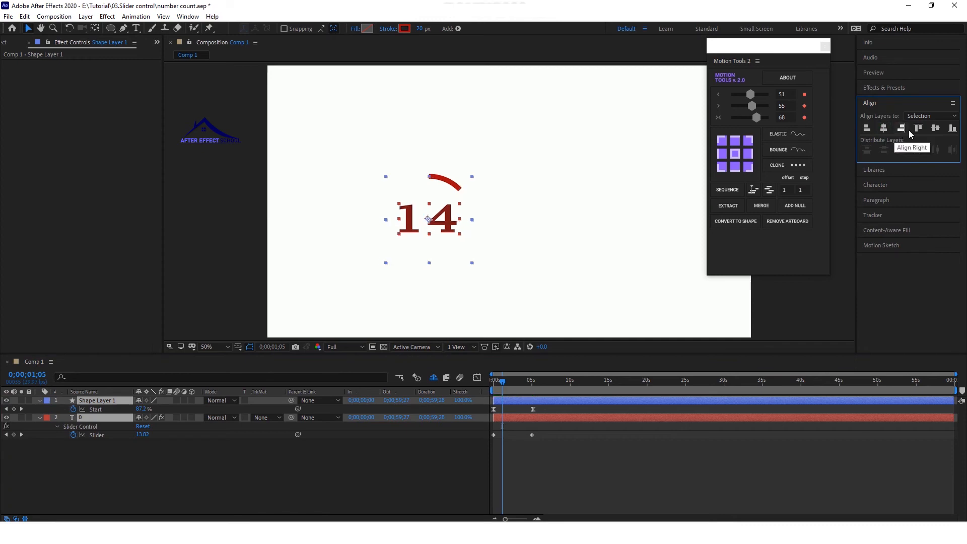
click(935, 129)
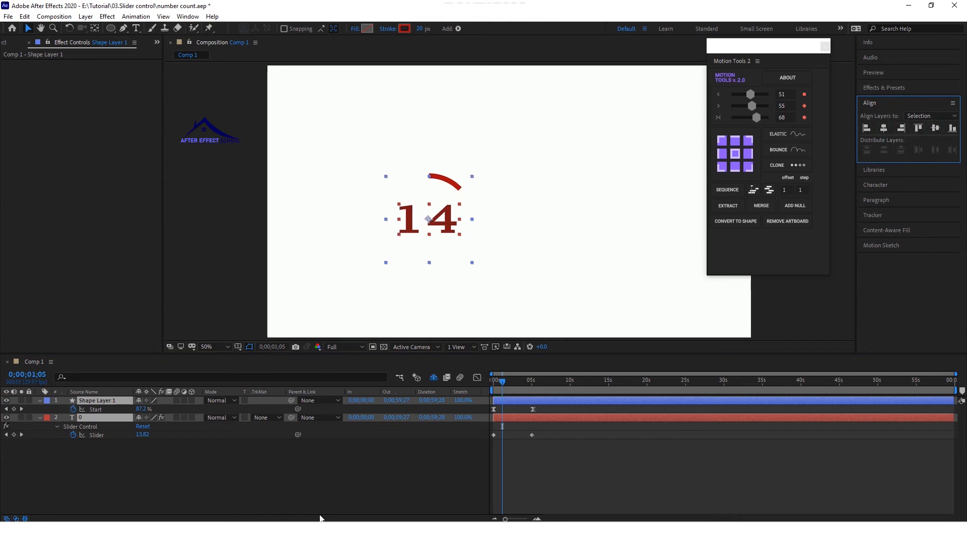
click(428, 485)
- Preview the aligned counter and circle, replaying the animation from 0;00;00;00
key(space)
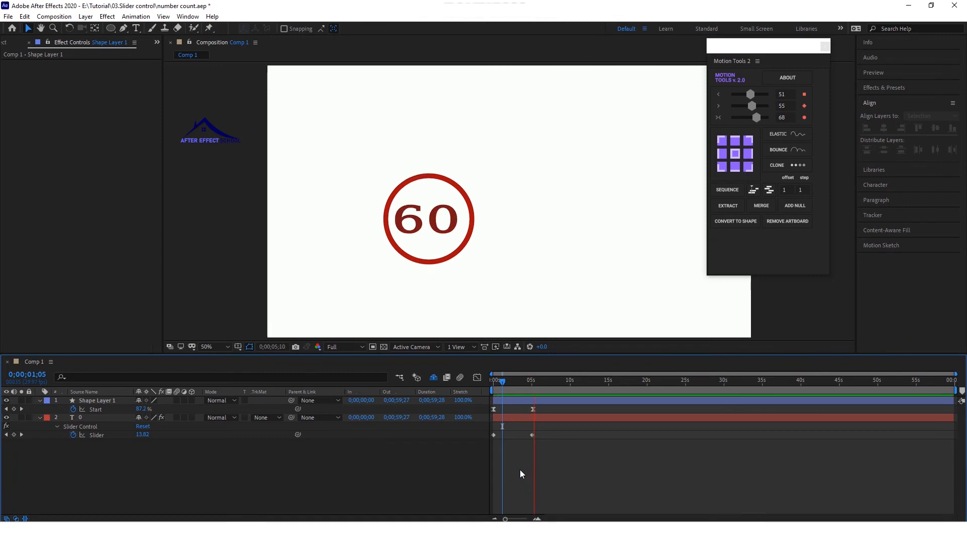
key(space)
drag(534, 382, 495, 389)
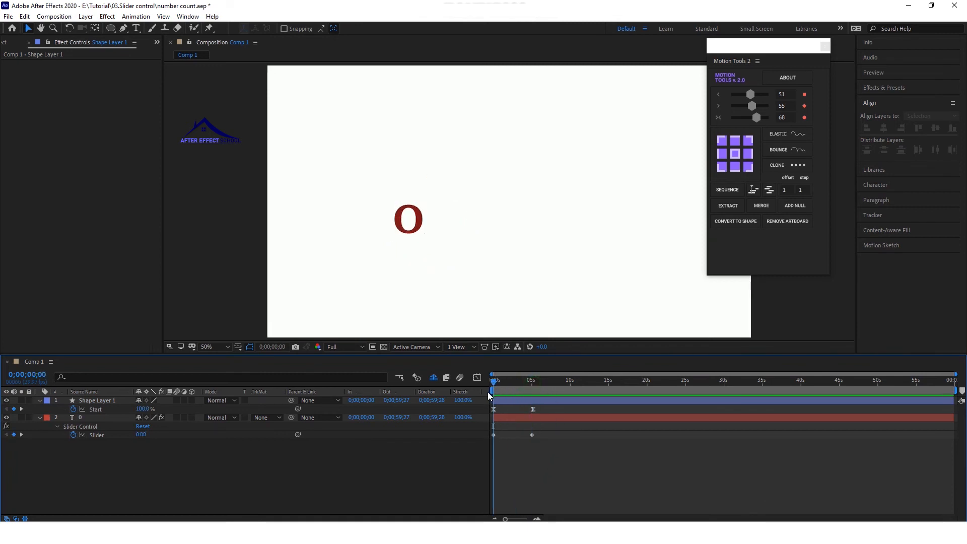
key(space)
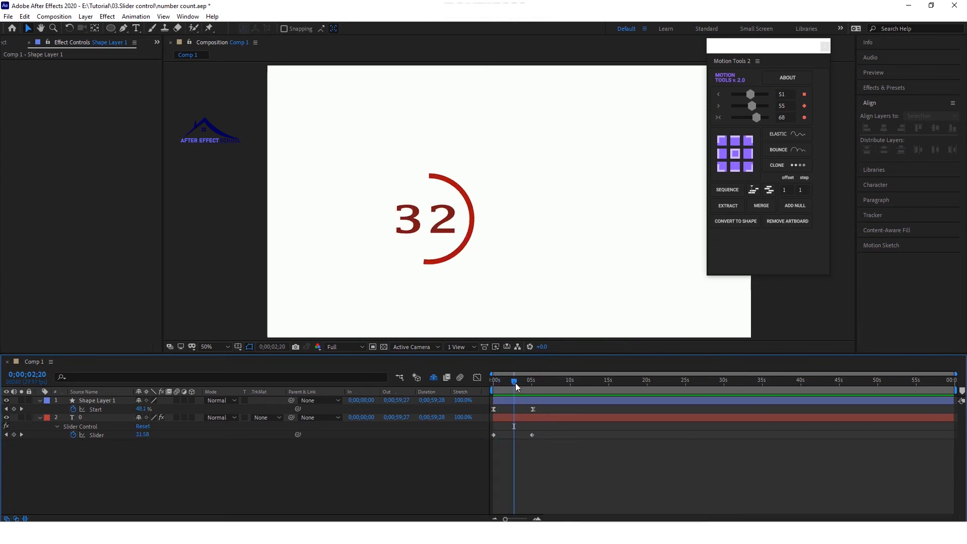
- Apply Easy Ease to both Slider keyframes of the counter text layer
drag(515, 384, 491, 443)
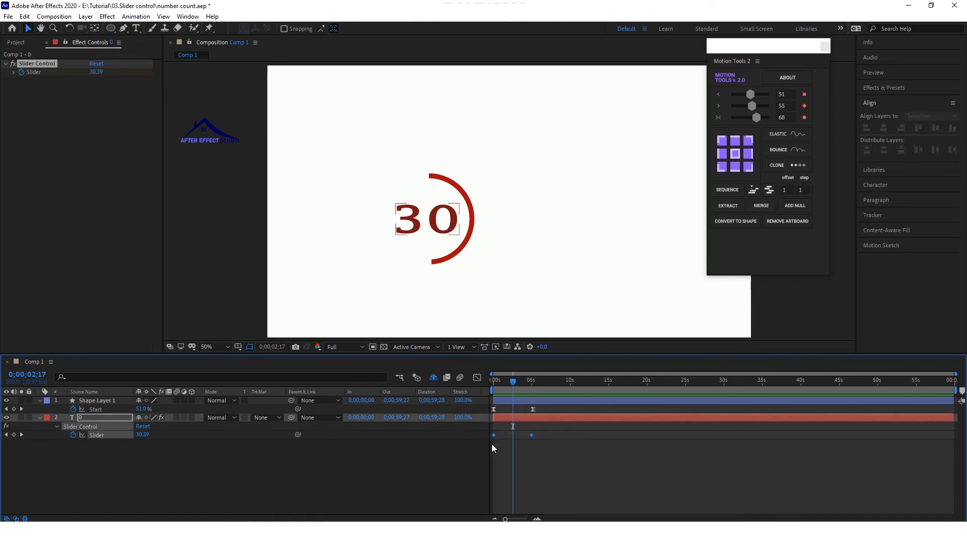
right_click(531, 435)
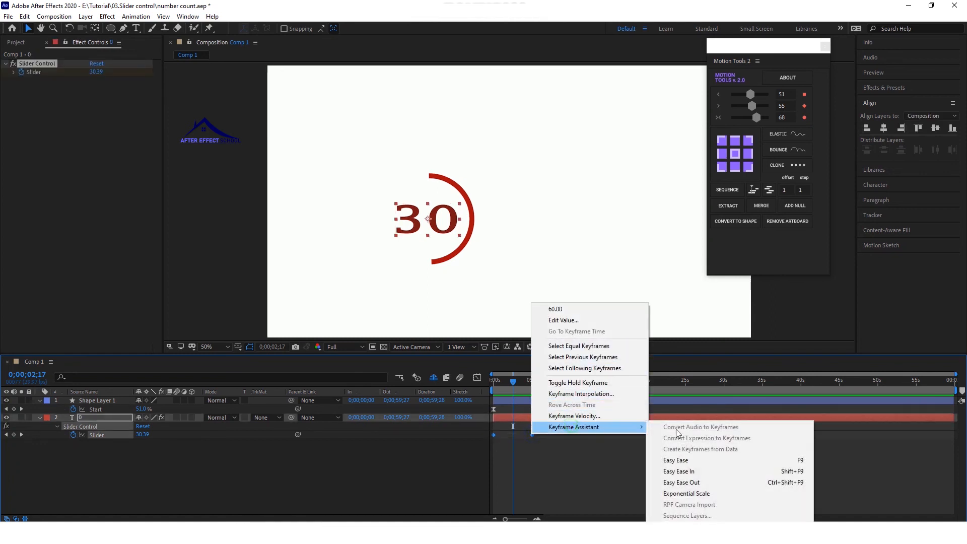
click(693, 461)
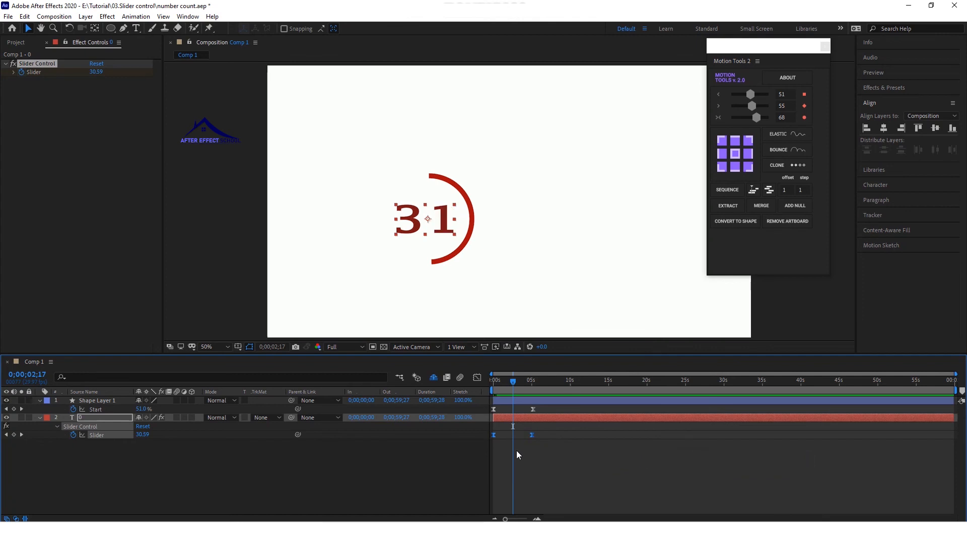
- At 0;00;02;19, show the rulers and place a vertical guide through the middle of the circle
drag(512, 384, 512, 386)
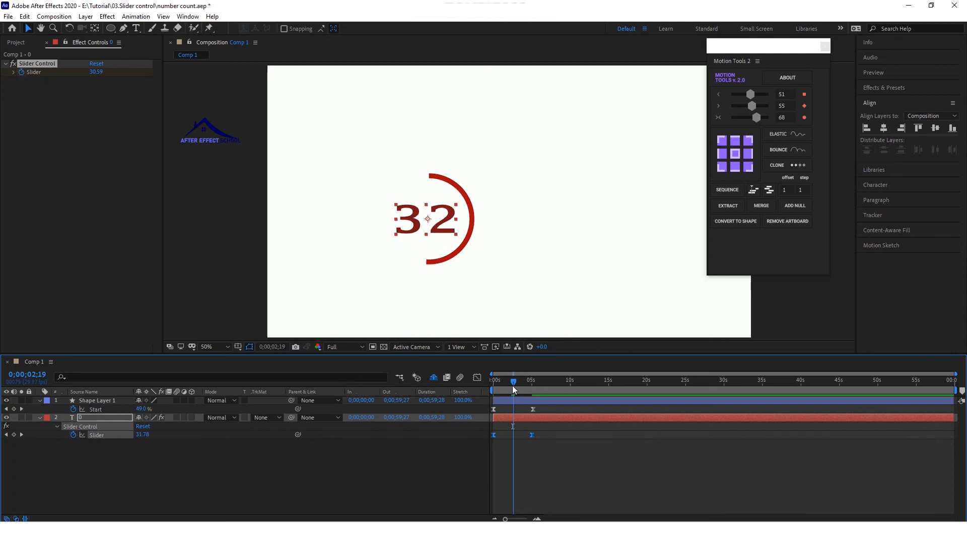
key(ctrl+r)
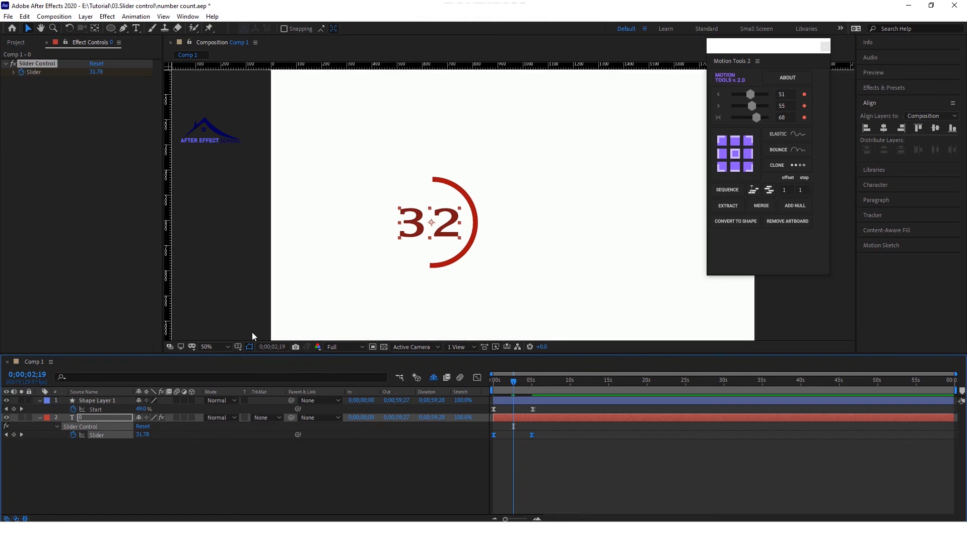
drag(168, 291, 431, 292)
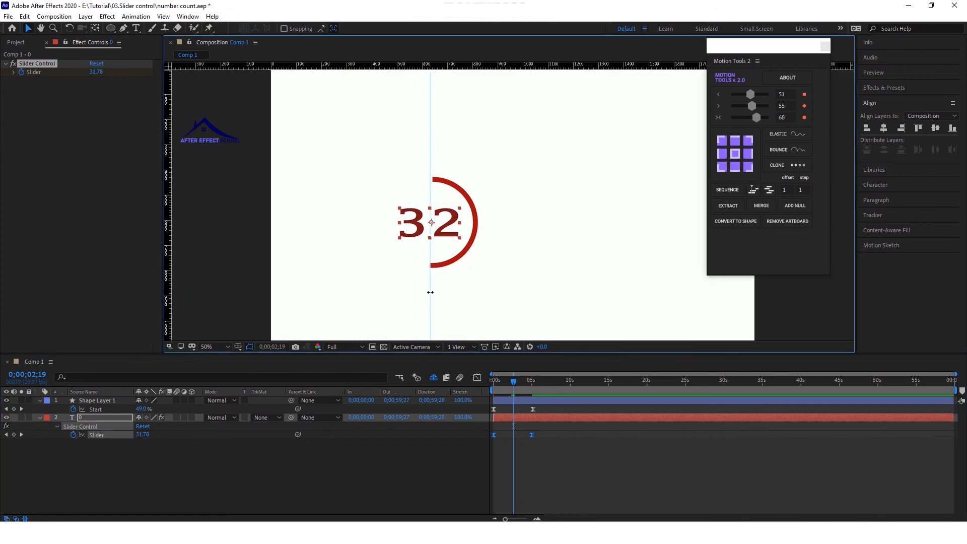
- Set the Rotation of Shape Layer 1 to -1.0° to line up the half-drawn stroke with the guide
click(120, 419)
click(118, 403)
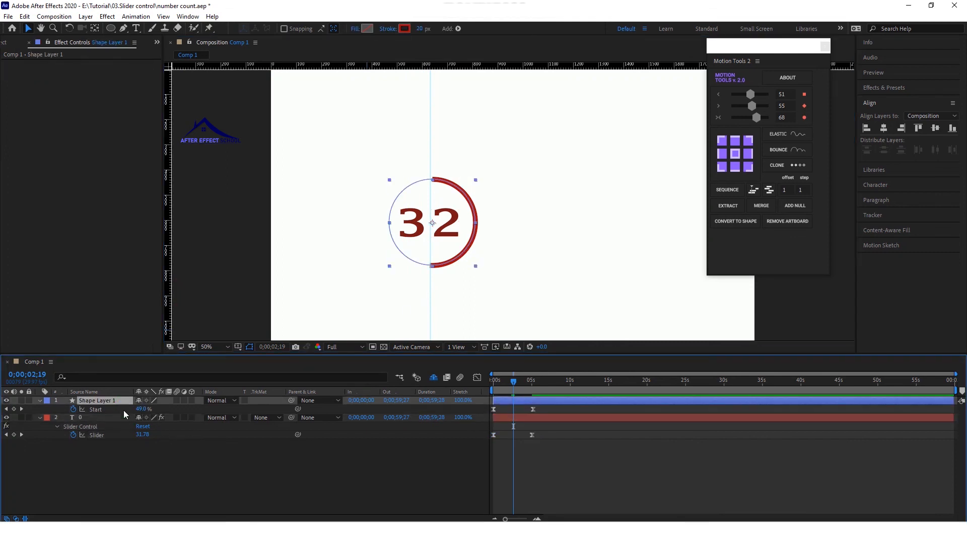
key(r)
drag(150, 409, 150, 409)
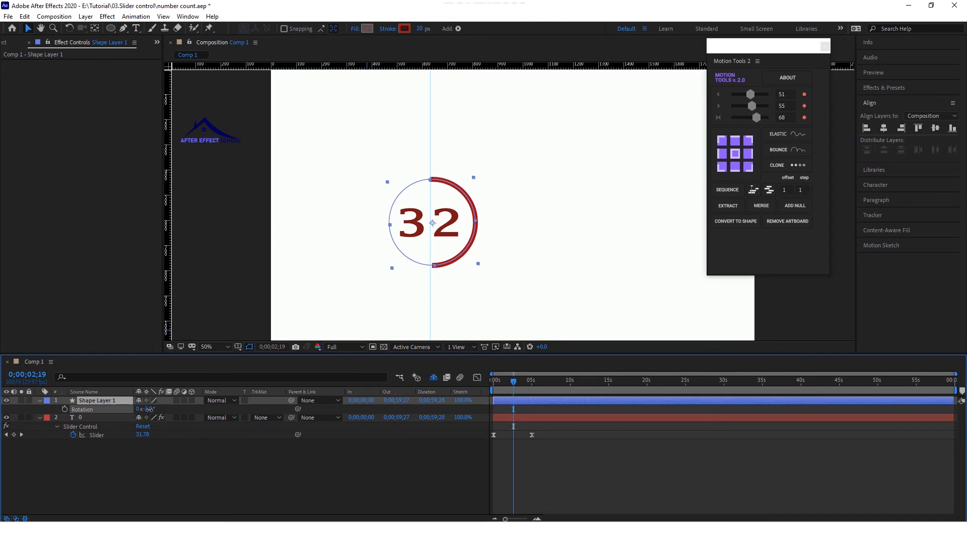
click(213, 485)
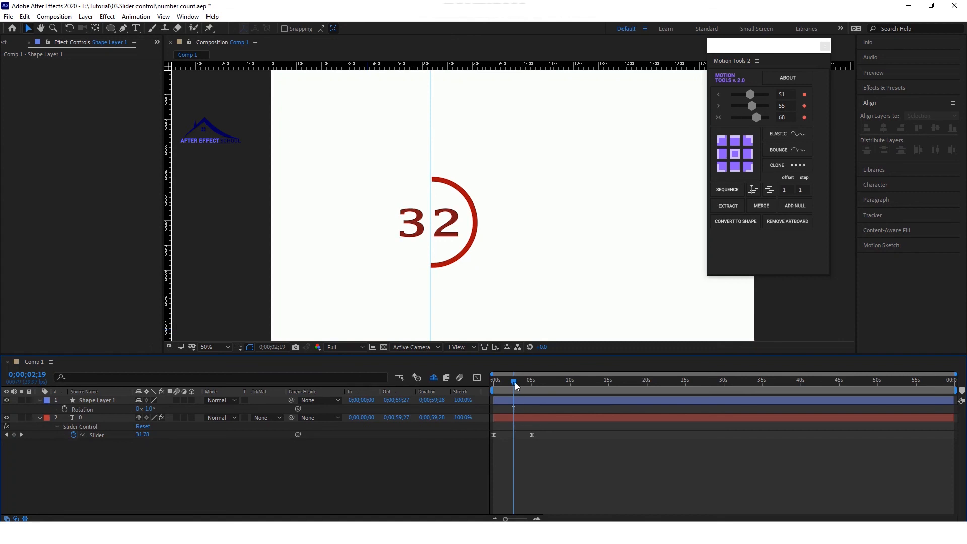
- Check the closed circle at 0;00;05;02 and preview the finished counter animation from the beginning
drag(514, 382, 530, 389)
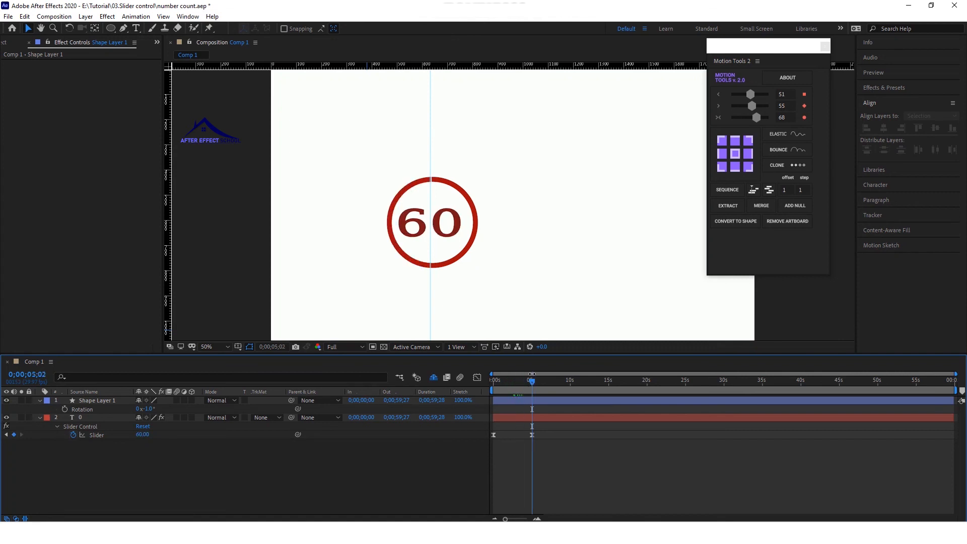
drag(537, 387, 493, 387)
key(space)
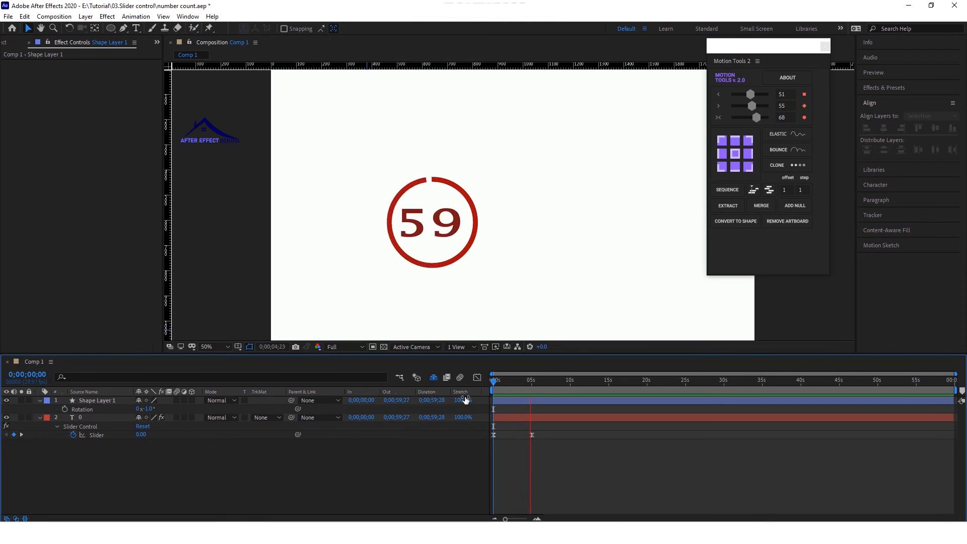
key(space)
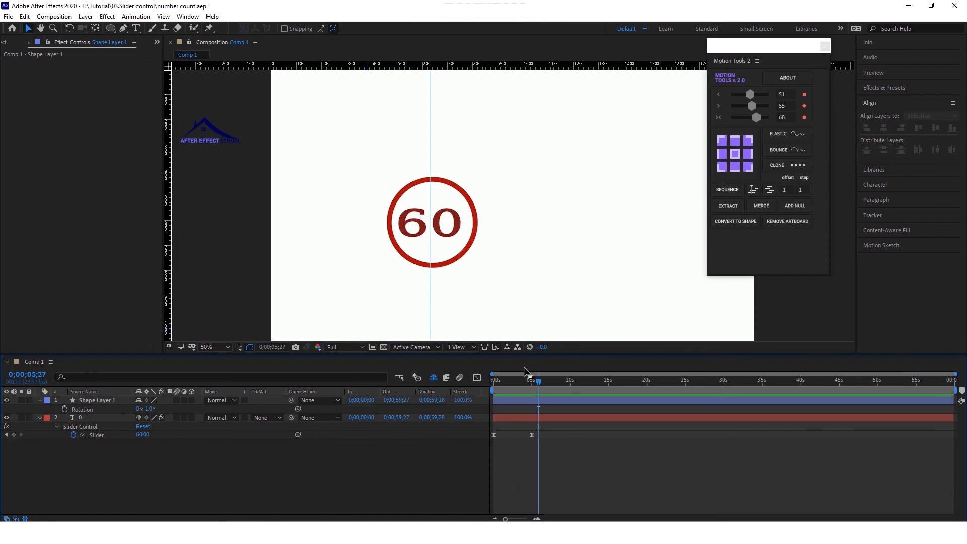
drag(533, 381, 543, 401)
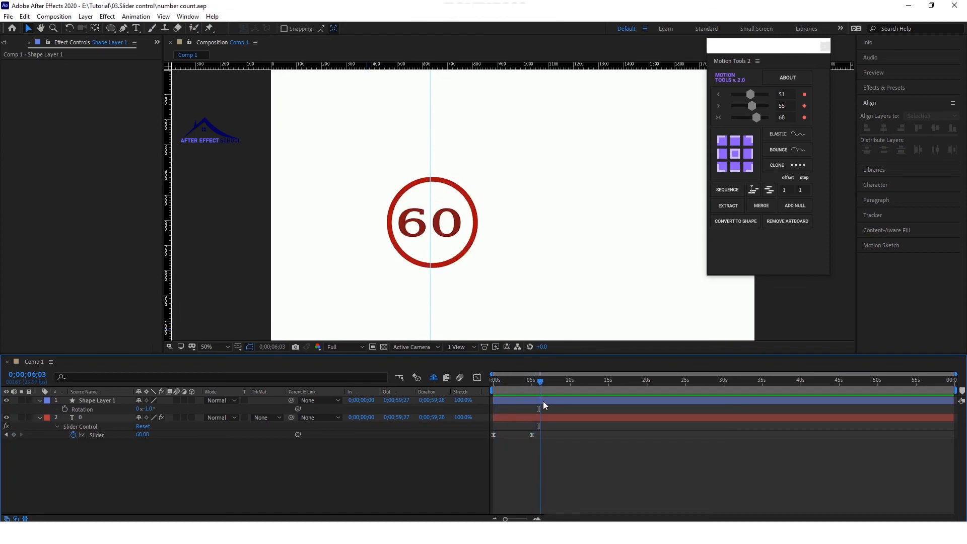